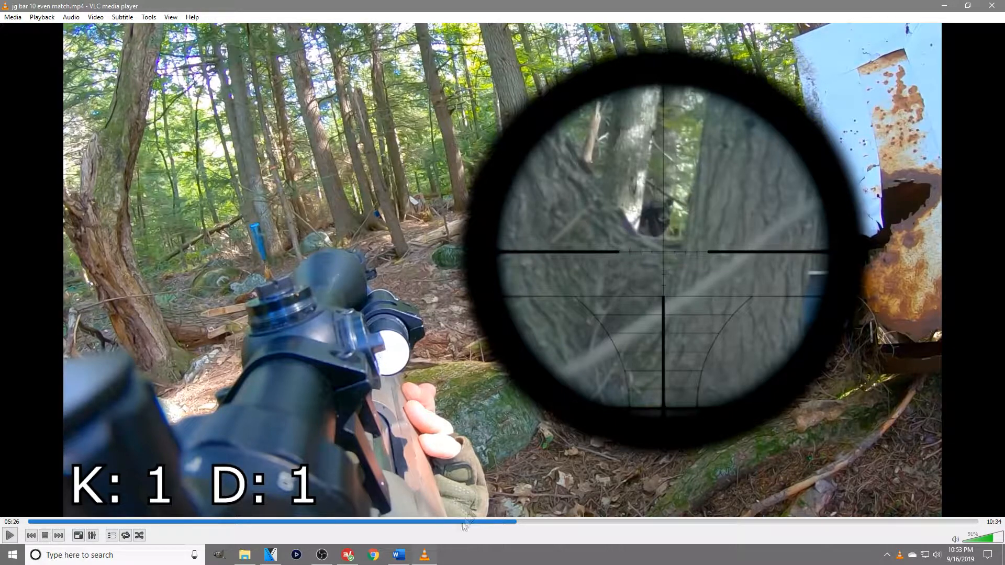
Skim through the finished jg bar 10 even match video around 04:17, and minimize the player.
{"action": "left_click", "coordinate": [416, 523]}
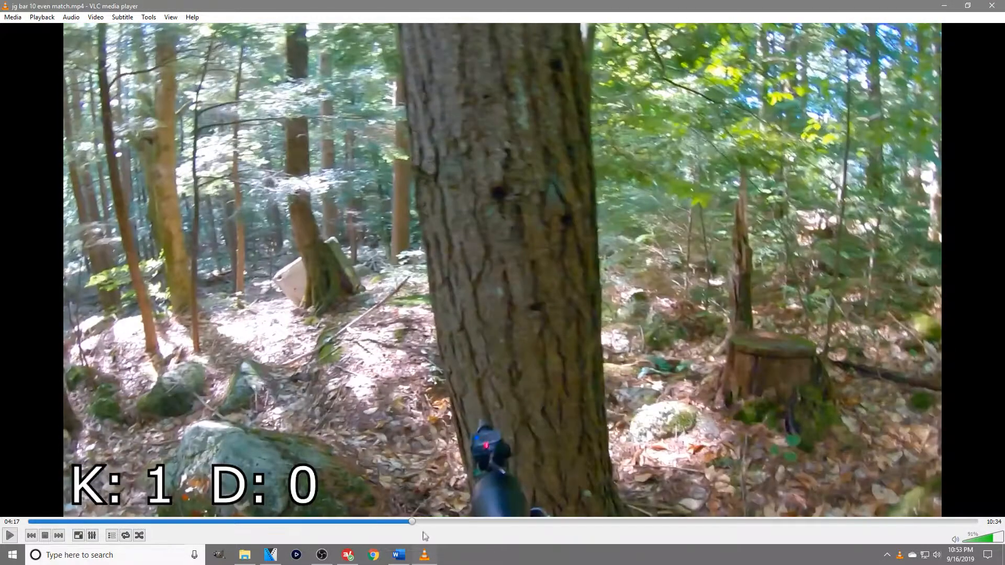
{"action": "left_click_drag", "start_coordinate": [418, 523], "coordinate": [450, 525]}
{"action": "left_click", "coordinate": [943, 6]}
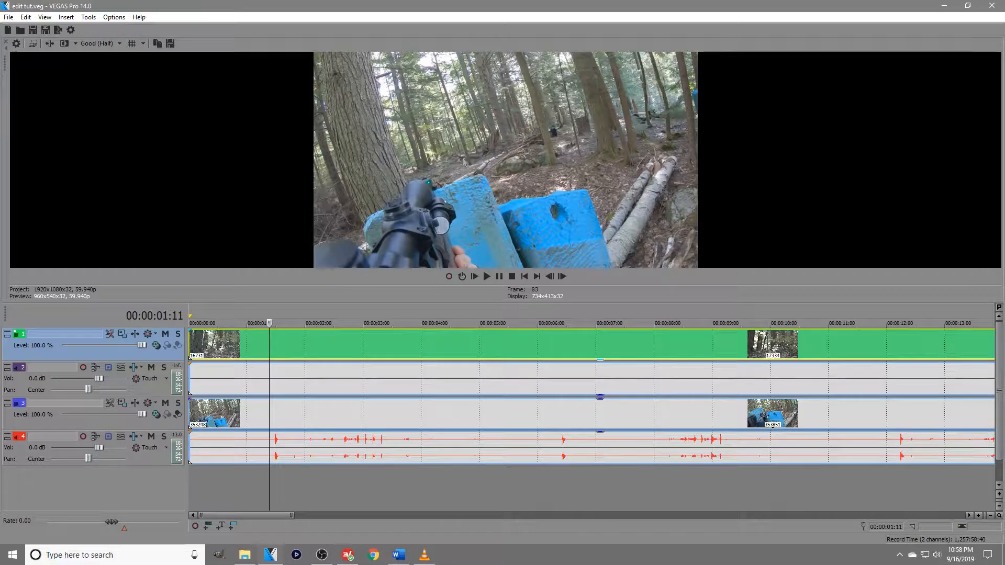
Insert two empty video tracks above the existing footage and enlarge the timeline area.
{"action": "right_click", "coordinate": [289, 485]}
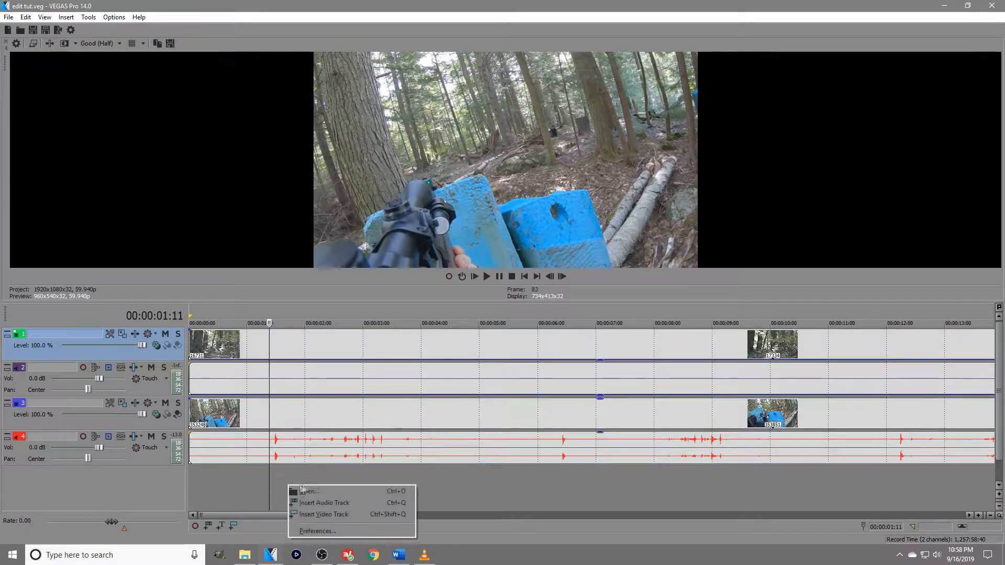
{"action": "left_click", "coordinate": [320, 513]}
{"action": "right_click", "coordinate": [274, 445]}
{"action": "left_click", "coordinate": [312, 476]}
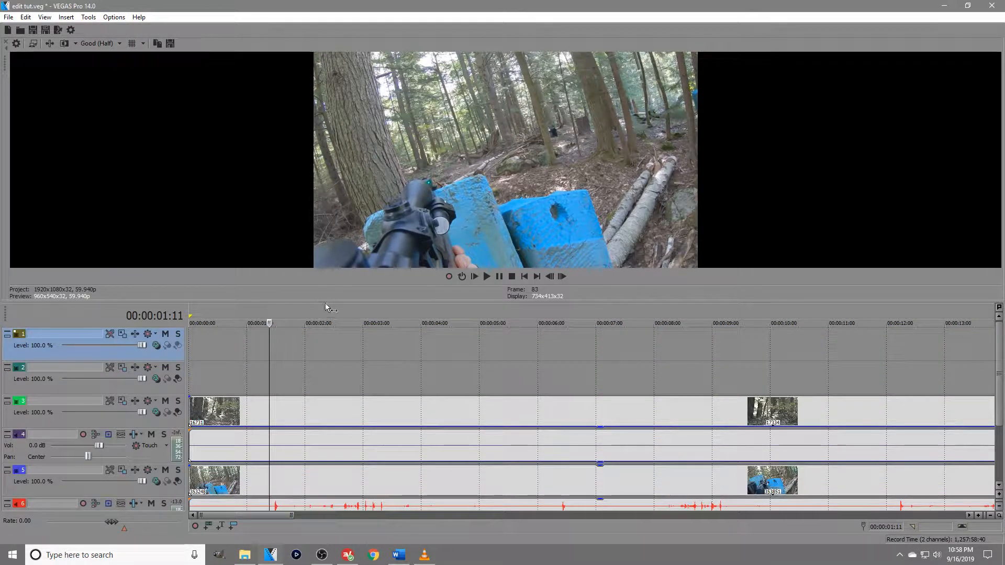
{"action": "left_click_drag", "start_coordinate": [325, 301], "coordinate": [329, 269]}
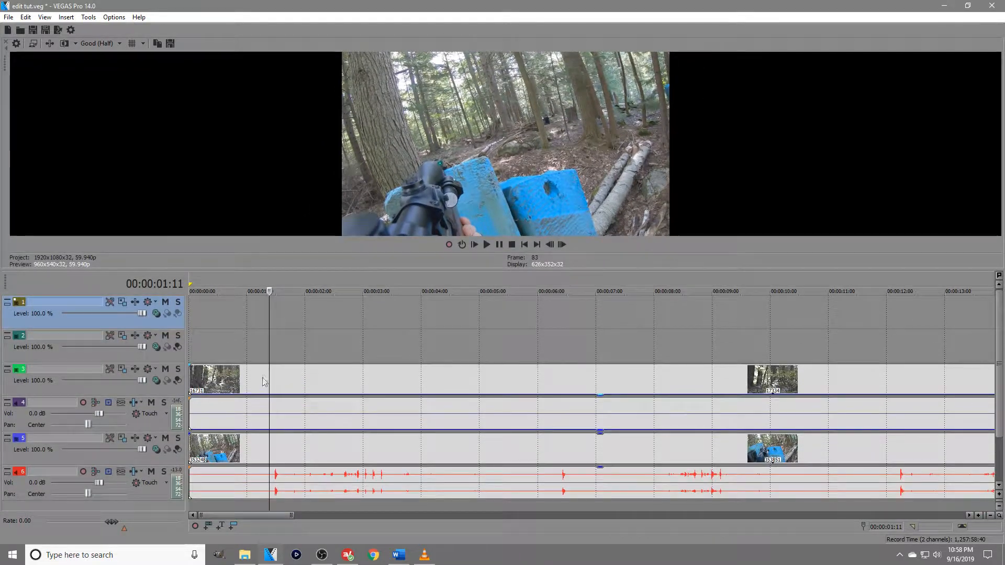
Locate the moment just before the first audio spike and split the video and audio events on all tracks at 00:00:01:11.
{"action": "left_click", "coordinate": [311, 345]}
{"action": "left_click", "coordinate": [271, 341]}
{"action": "scroll", "coordinate": [271, 341], "scroll_direction": "up", "scroll_amount": 5}
{"action": "left_click", "coordinate": [538, 485]}
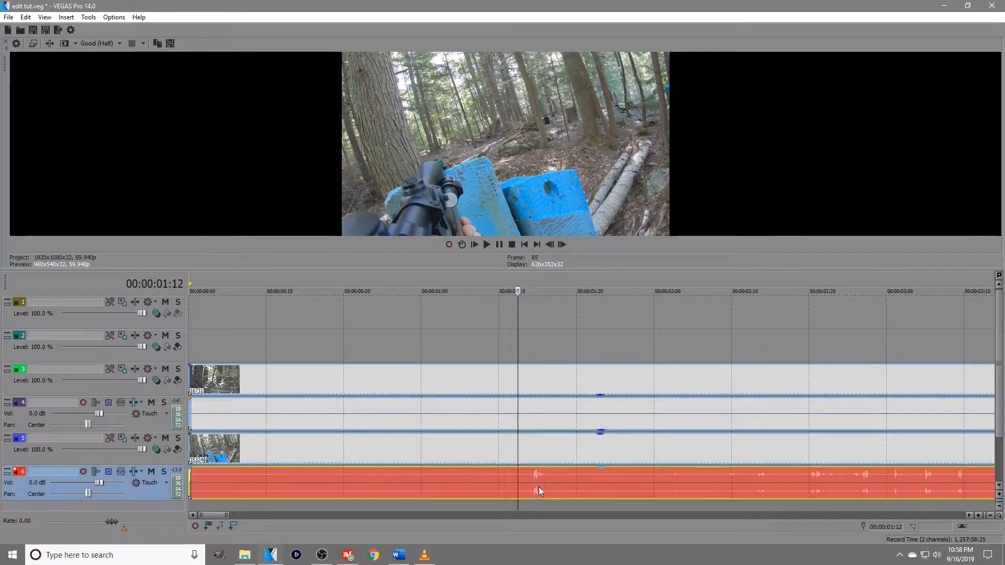
{"action": "key", "text": "space"}
{"action": "left_click", "coordinate": [511, 346]}
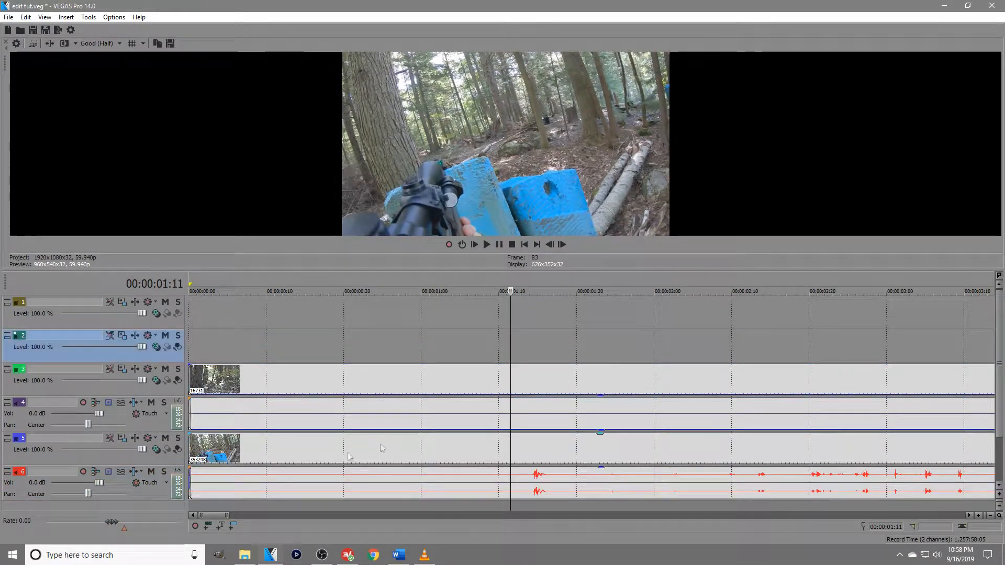
{"action": "left_click", "coordinate": [392, 373]}
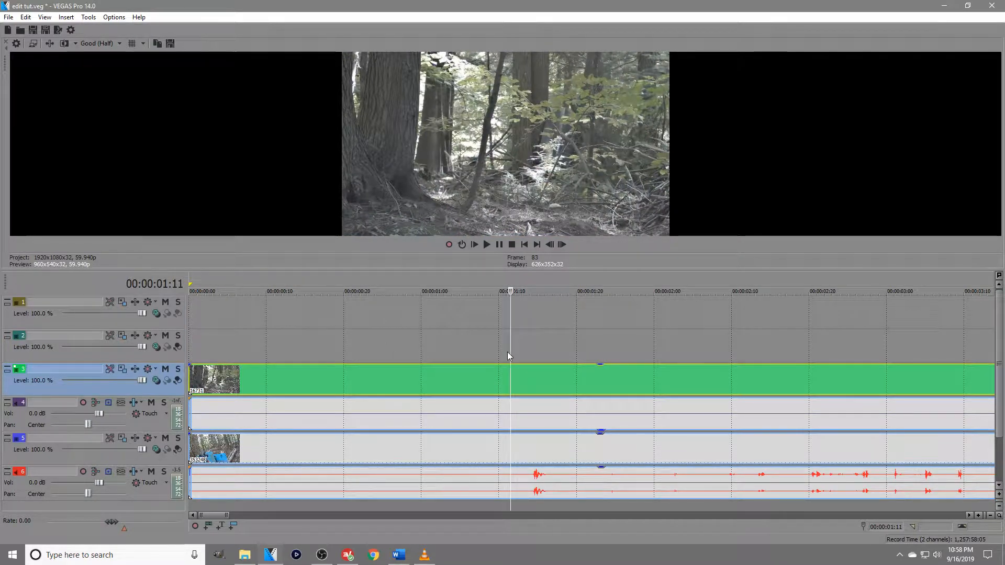
{"action": "key", "text": "s"}
Switch to File Explorer and open the Scope overlays folder inside ALL AIRSOFT, Images and Gifs, On Screen.
{"action": "left_click", "coordinate": [247, 558]}
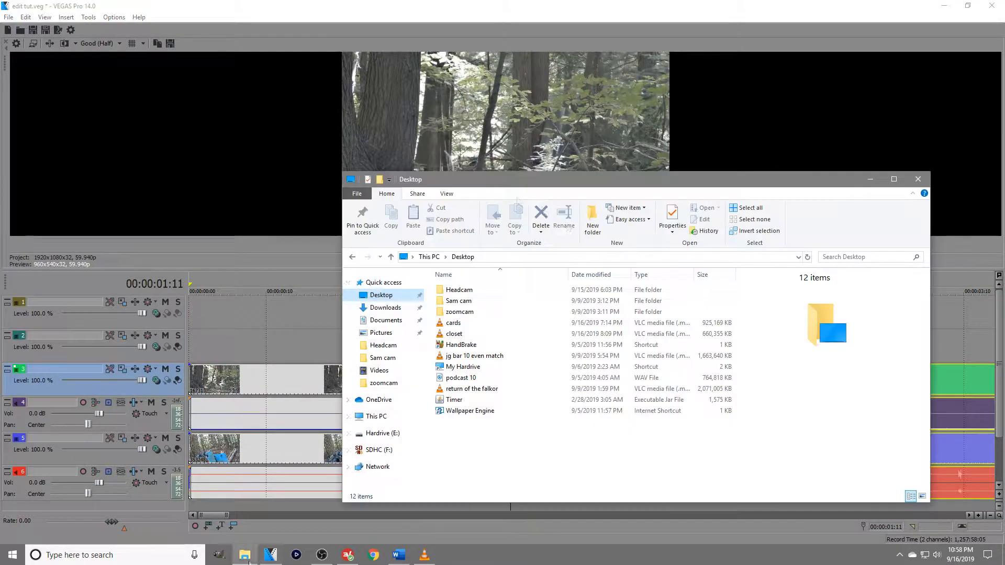
{"action": "double_click", "coordinate": [463, 368]}
{"action": "double_click", "coordinate": [520, 308]}
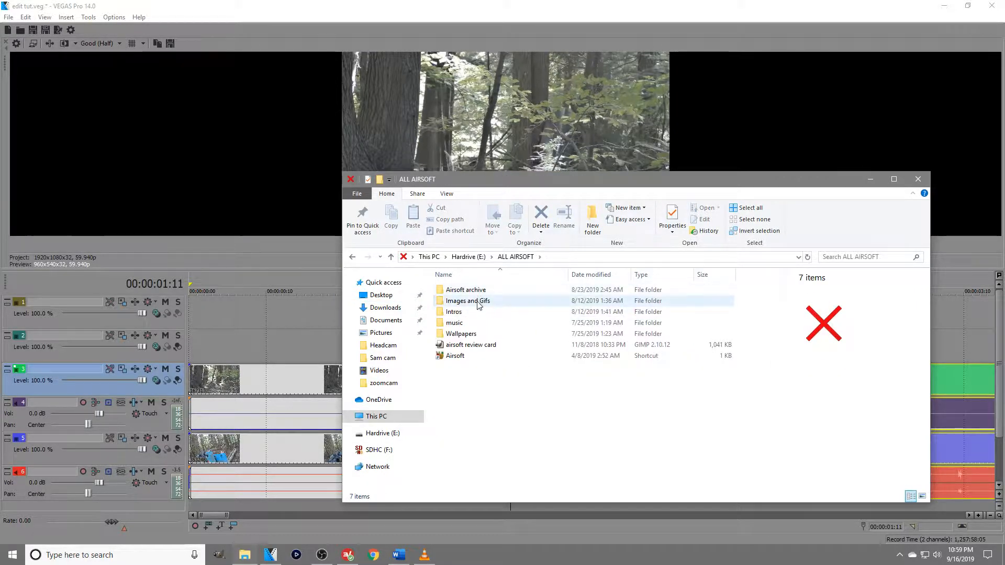
{"action": "double_click", "coordinate": [477, 305]}
{"action": "double_click", "coordinate": [462, 321]}
{"action": "left_click", "coordinate": [449, 312]}
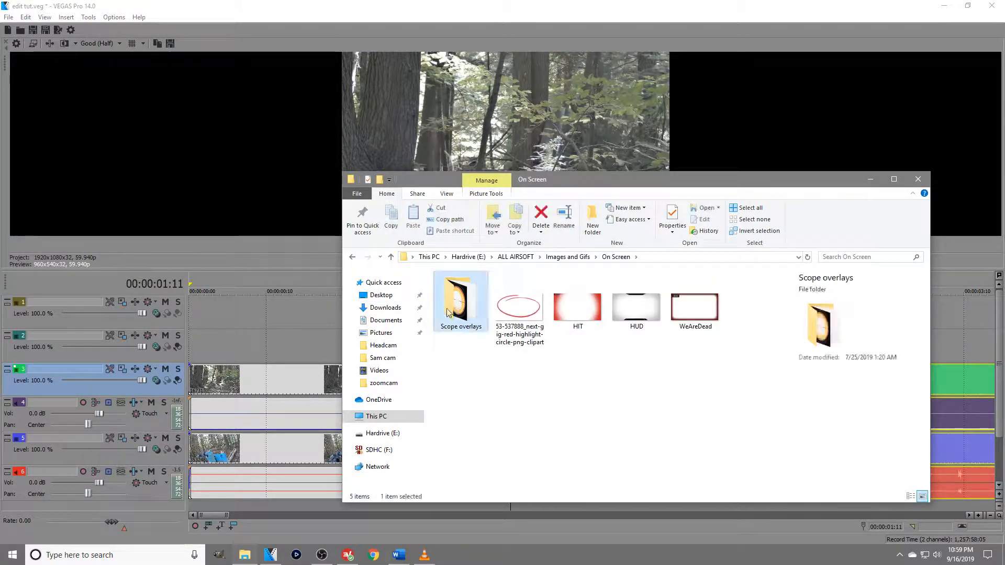
{"action": "double_click", "coordinate": [449, 313]}
Place the sniper-reticle-png-3 image on the second video track starting at 00:00:01:11.
{"action": "left_click_drag", "start_coordinate": [689, 181], "coordinate": [943, 135]}
{"action": "left_click_drag", "start_coordinate": [951, 253], "coordinate": [515, 346]}
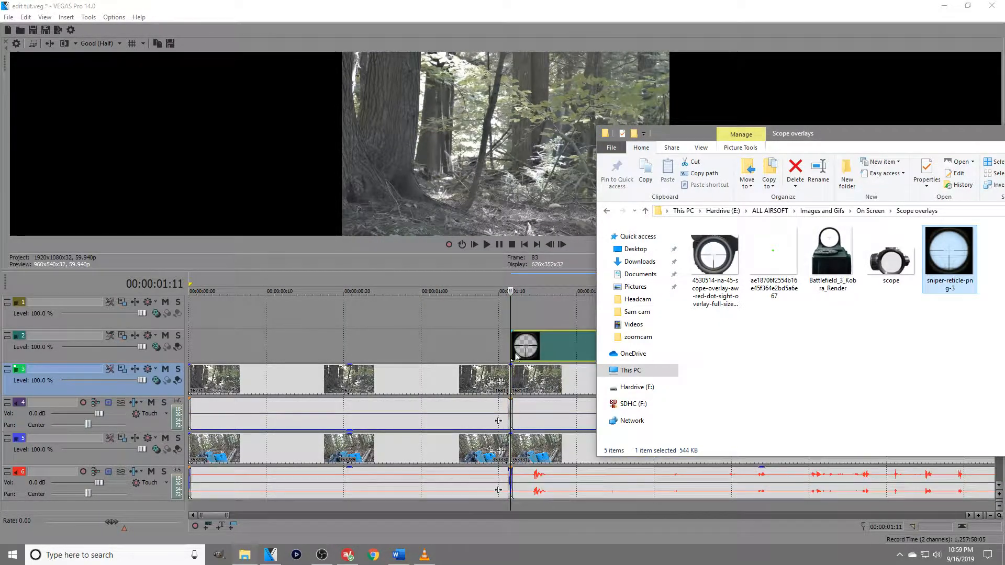
{"action": "scroll", "coordinate": [574, 320], "scroll_direction": "down", "scroll_amount": 3}
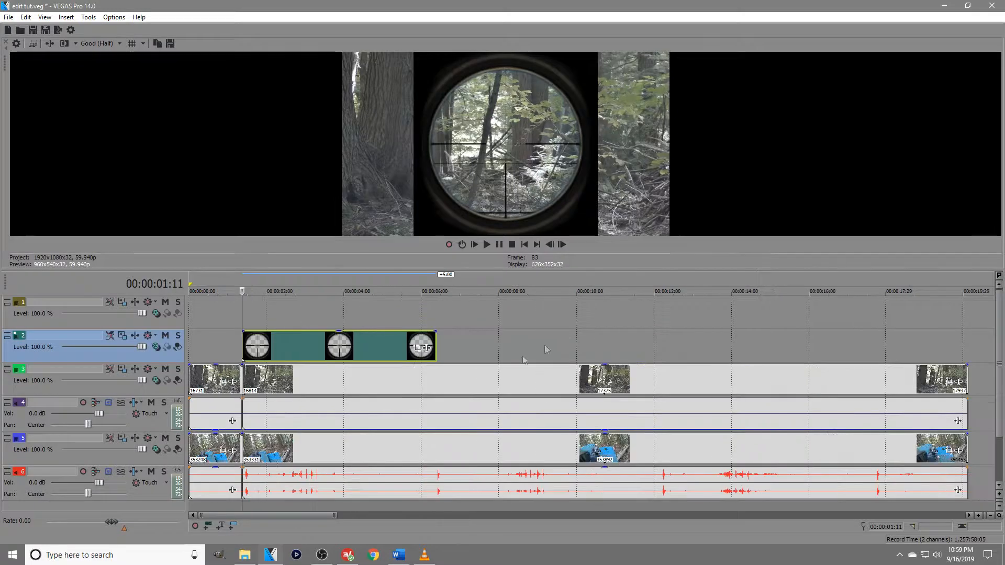
{"action": "scroll", "coordinate": [410, 412], "scroll_direction": "up", "scroll_amount": 3}
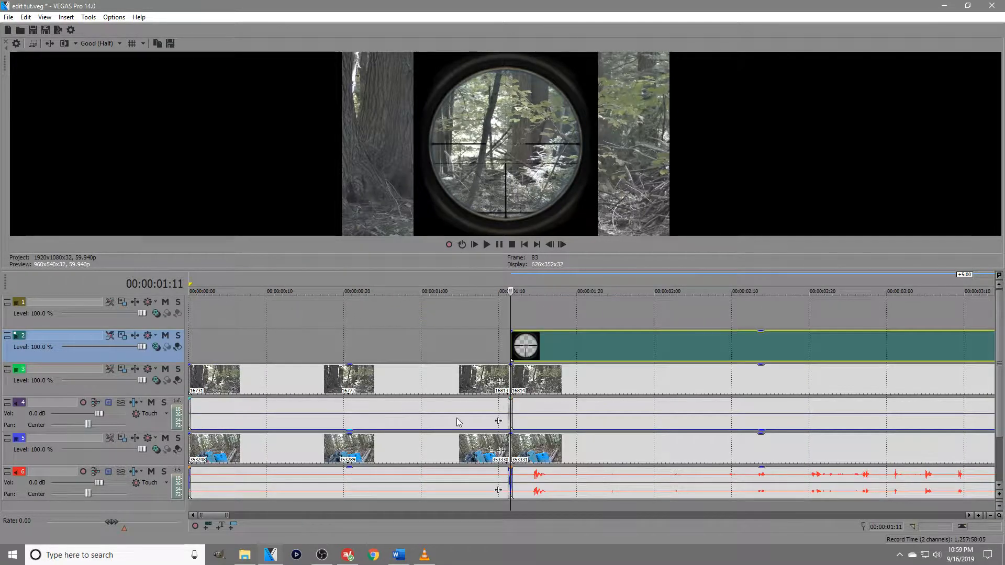
Move the scope overlay aside on its track and open Event Pan/Crop for the footage after the split on track 3.
{"action": "right_click", "coordinate": [514, 380]}
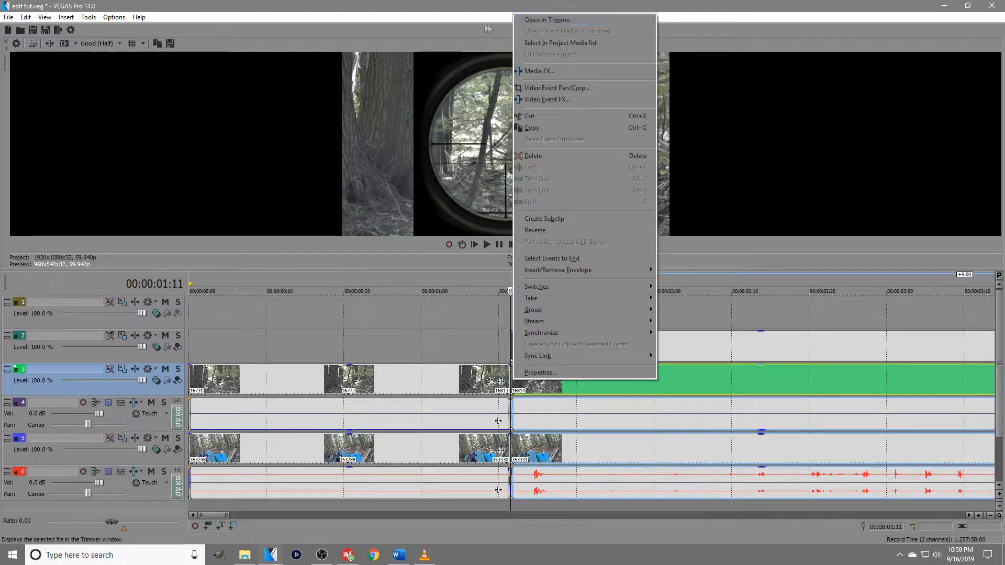
{"action": "left_click", "coordinate": [628, 7]}
{"action": "left_click_drag", "start_coordinate": [530, 350], "coordinate": [742, 349]}
{"action": "left_click", "coordinate": [513, 380]}
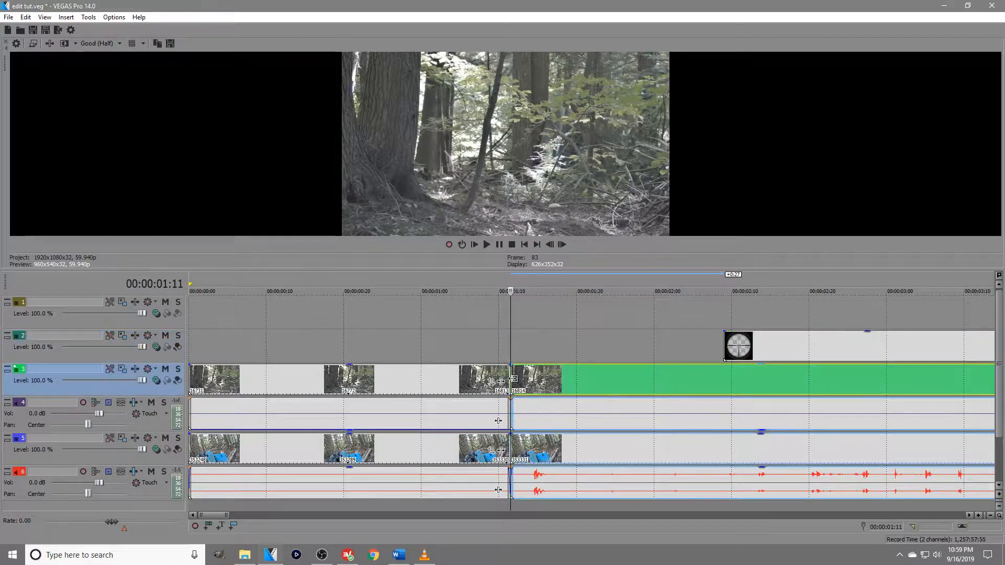
{"action": "right_click", "coordinate": [513, 380]}
{"action": "left_click", "coordinate": [576, 251]}
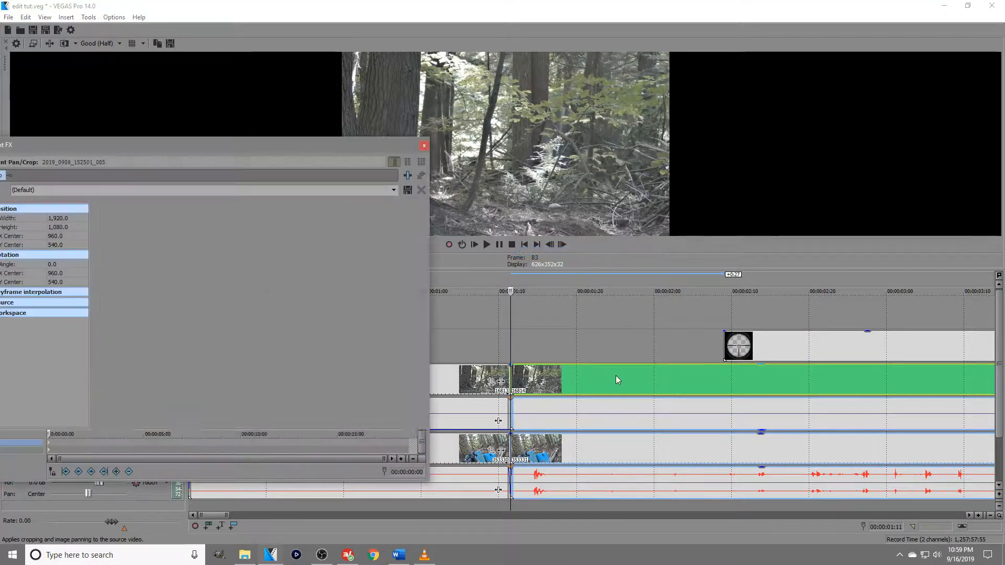
{"action": "left_click_drag", "start_coordinate": [346, 149], "coordinate": [305, 50]}
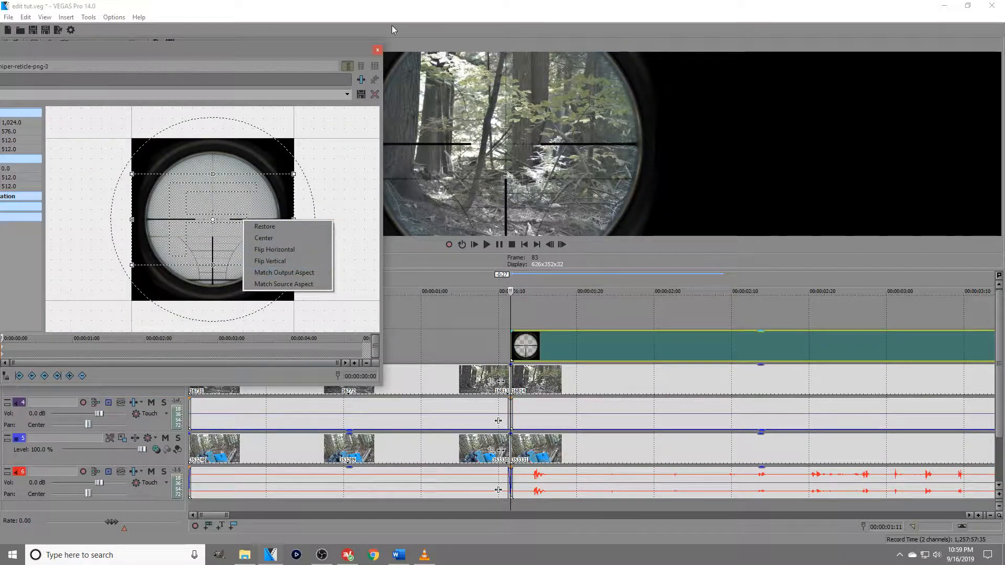
Return the scope overlay to 00:00:01:11 and enlarge it to fill the frame's width.
{"action": "left_click", "coordinate": [377, 49]}
{"action": "left_click", "coordinate": [377, 50]}
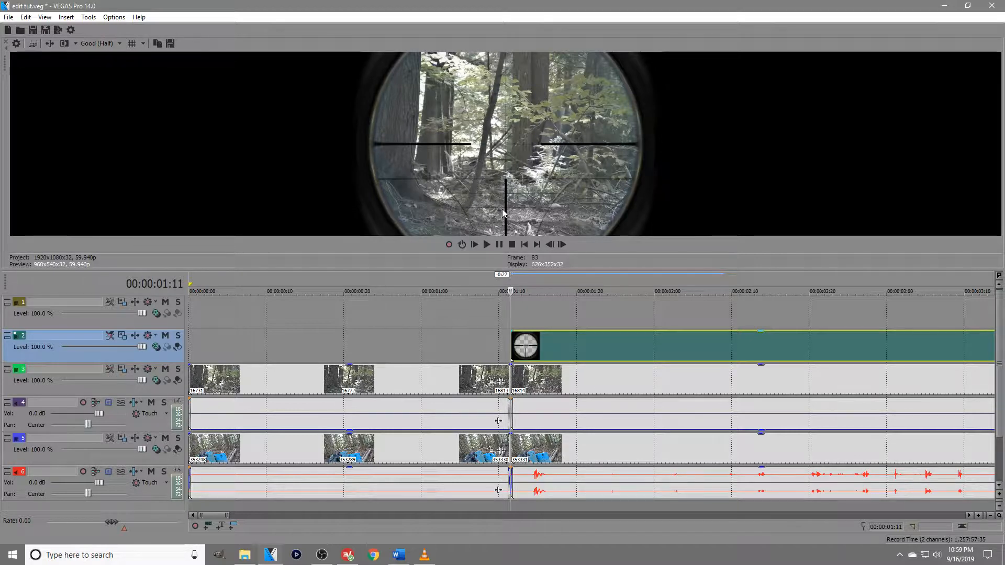
{"action": "scroll", "coordinate": [589, 390], "scroll_direction": "up", "scroll_amount": 4}
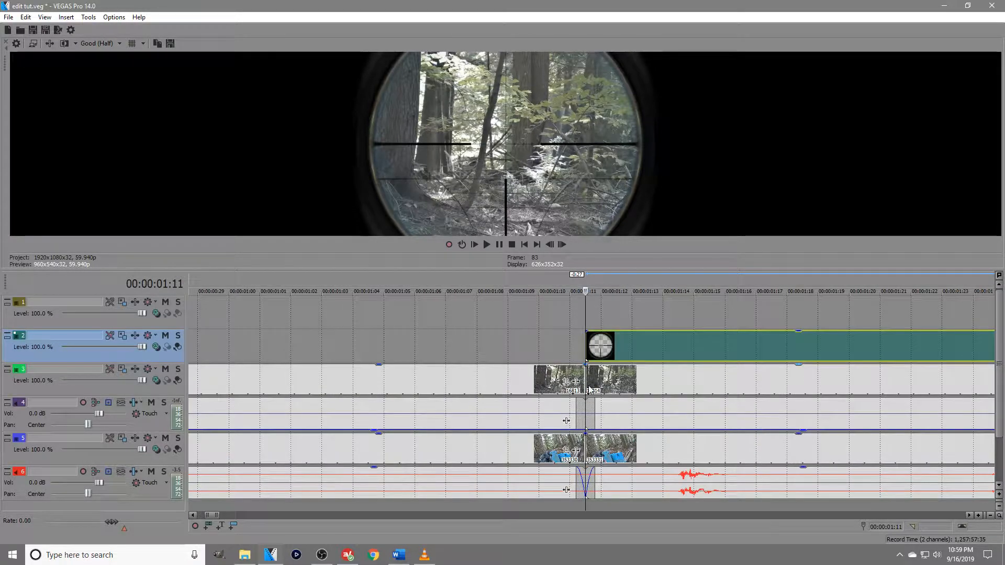
{"action": "left_click_drag", "start_coordinate": [570, 268], "coordinate": [571, 366]}
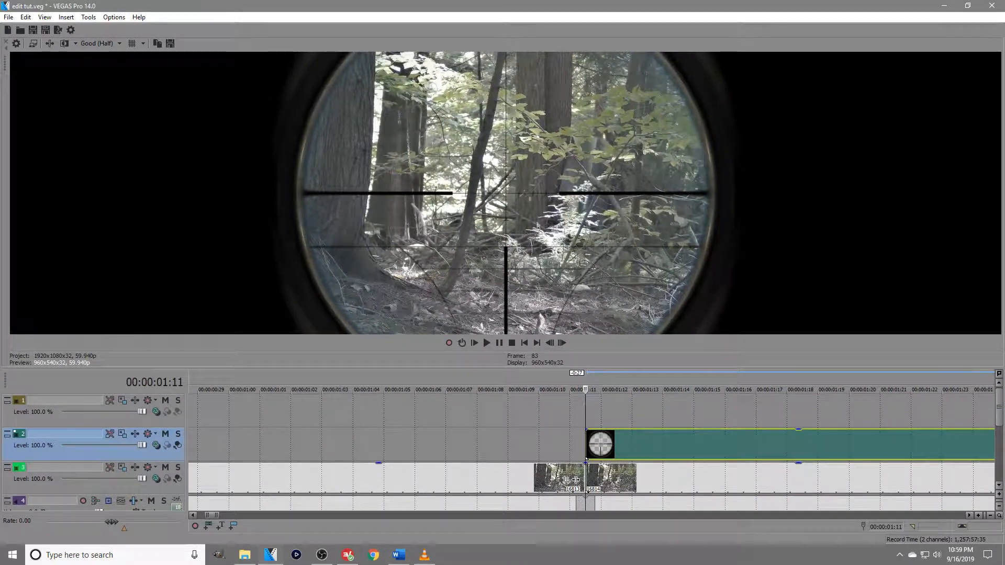
Play the scope shot and step through it frame by frame from 00:00:01:11 to 00:00:01:23 to examine the crosshair's position.
{"action": "key", "text": "space"}
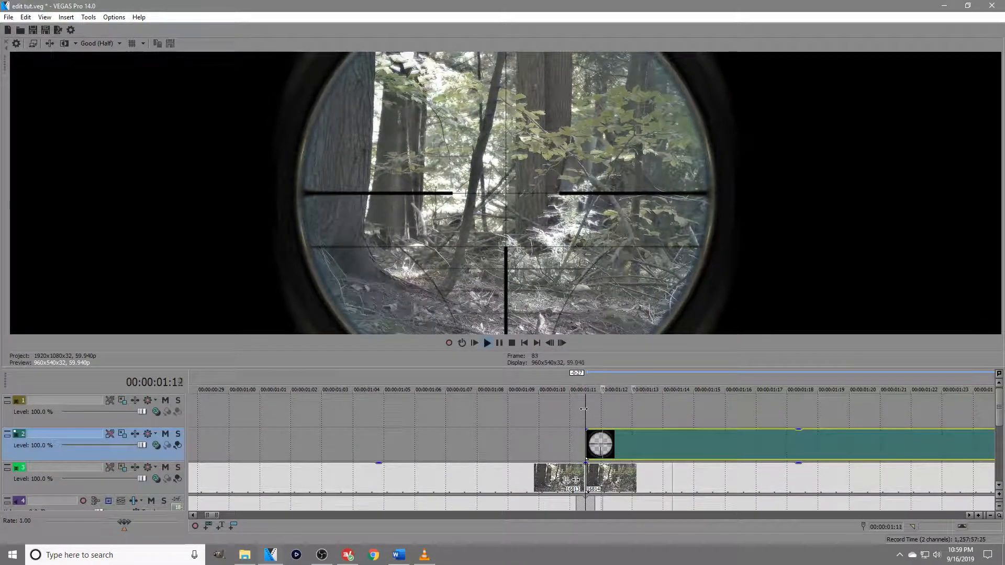
{"action": "scroll", "coordinate": [577, 406], "scroll_direction": "down", "scroll_amount": 3}
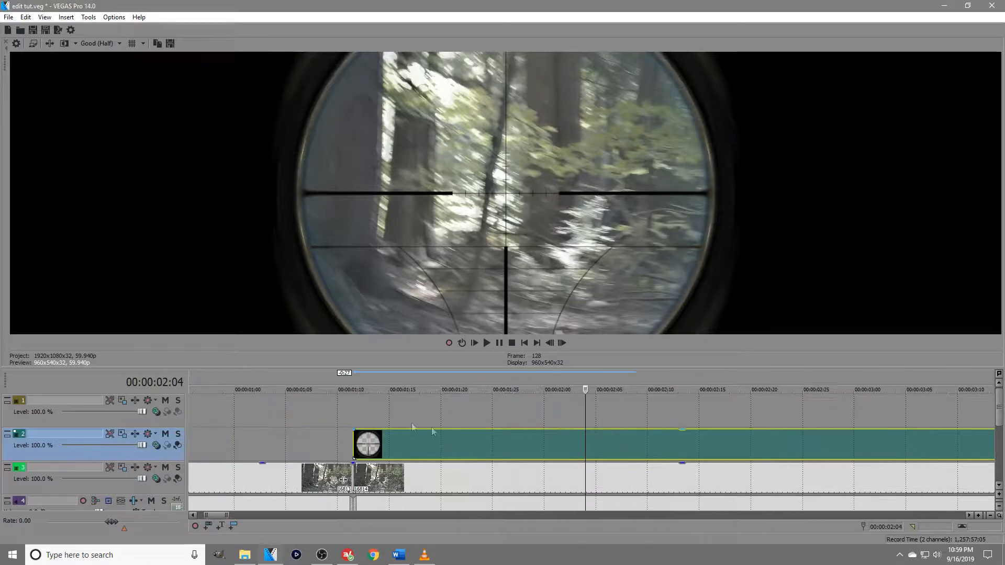
{"action": "left_click", "coordinate": [350, 414]}
{"action": "key", "text": "Right"}
{"action": "key", "text": "Right"}
{"action": "key", "text": "Right"}
{"action": "key", "text": "Right"}
{"action": "key", "text": "Right"}
{"action": "key", "text": "Right"}
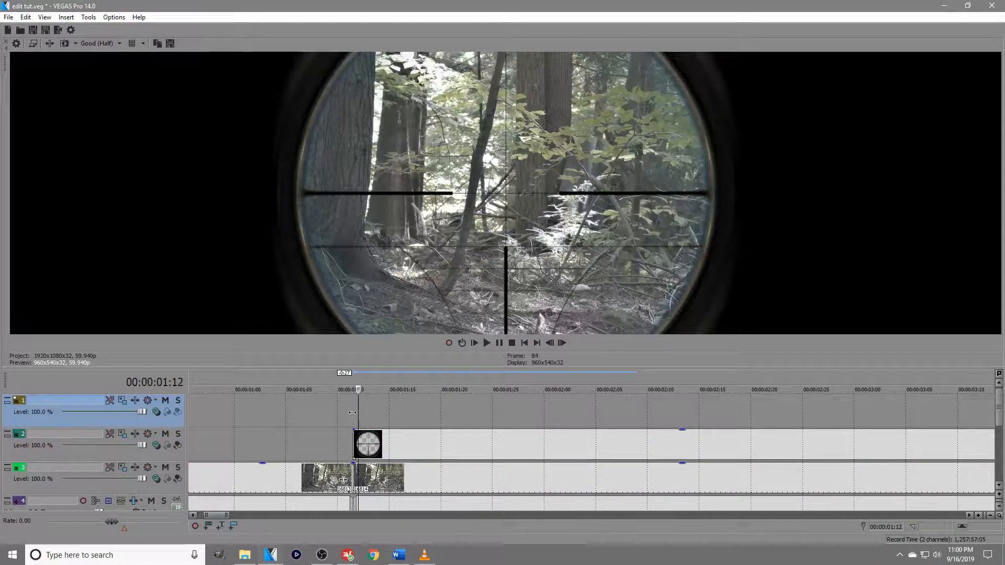
{"action": "key", "text": "Right"}
{"action": "key", "text": "Right"}
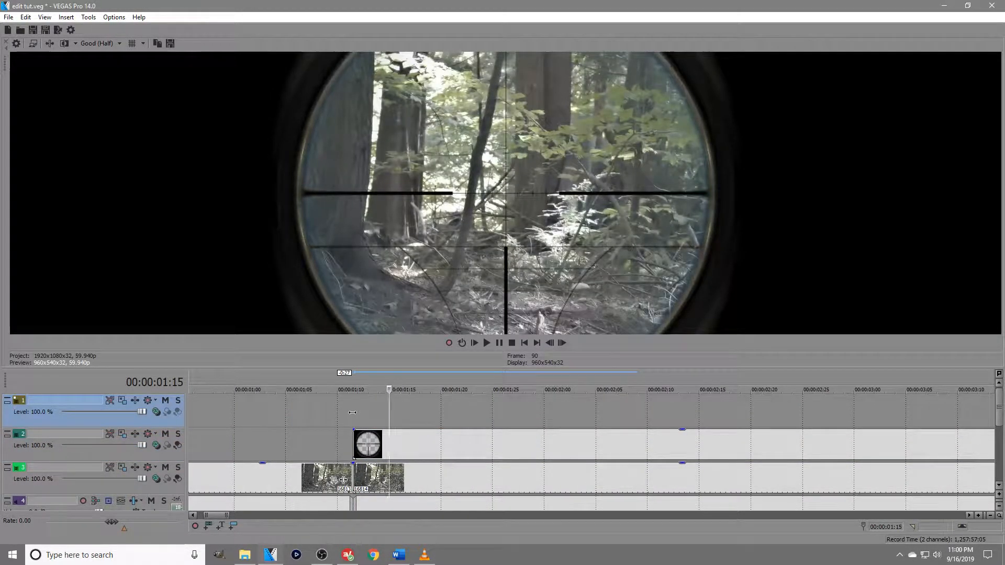
{"action": "key", "text": "Left"}
{"action": "key", "text": "Left"}
{"action": "key", "text": "Left"}
{"action": "key", "text": "Left"}
{"action": "key", "text": "Right"}
{"action": "key", "text": "Right"}
{"action": "key", "text": "Right"}
{"action": "key", "text": "Right"}
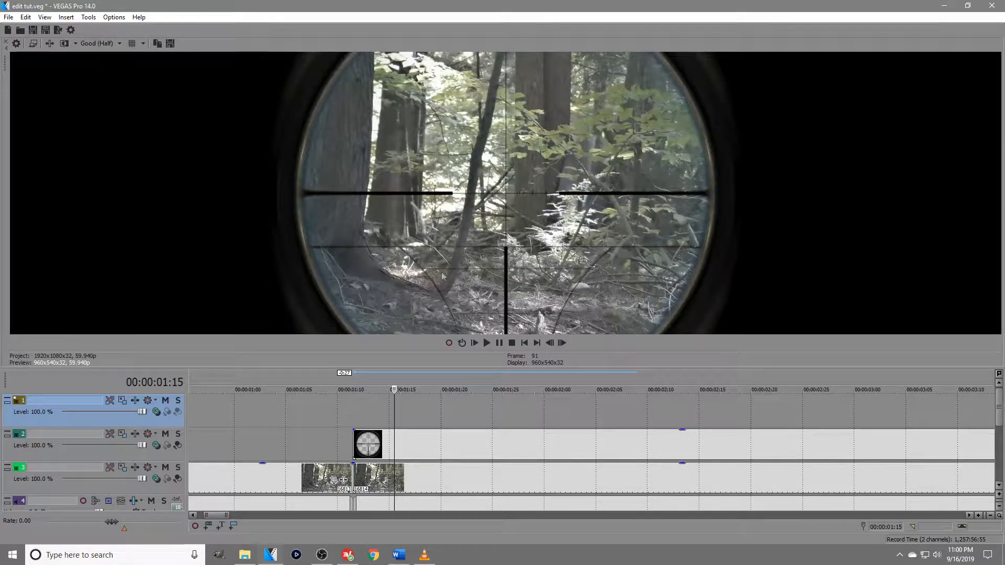
{"action": "key", "text": "Right"}
{"action": "key", "text": "Right"}
{"action": "key", "text": "Right"}
{"action": "key", "text": "Right"}
{"action": "key", "text": "Right"}
{"action": "key", "text": "Right"}
{"action": "key", "text": "Right"}
{"action": "key", "text": "Right"}
{"action": "key", "text": "Right"}
{"action": "key", "text": "Right"}
{"action": "key", "text": "Right"}
{"action": "key", "text": "Right"}
{"action": "key", "text": "Right"}
{"action": "key", "text": "Right"}
{"action": "key", "text": "Right"}
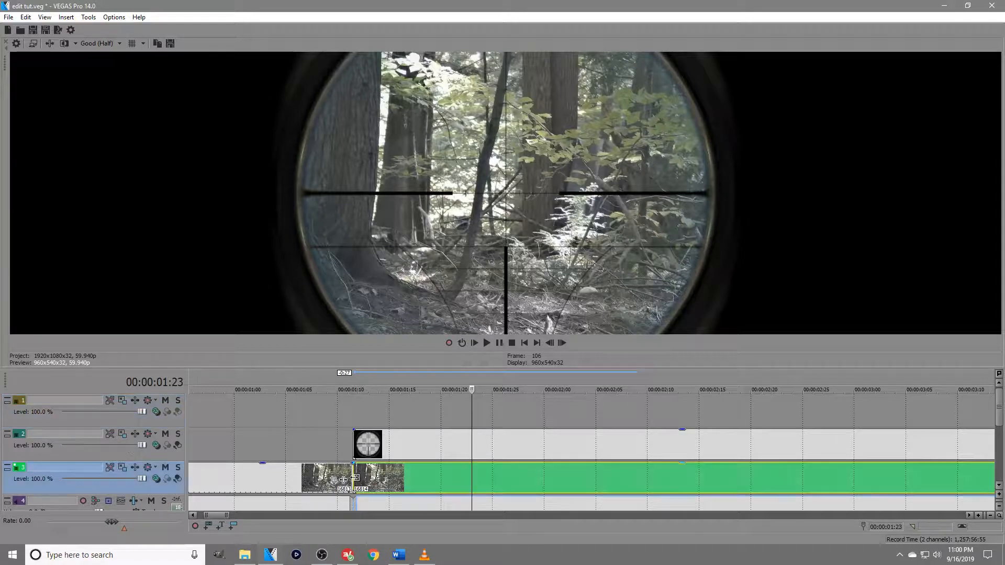
Shift the track 3 footage under the scope with Event Pan/Crop to an X center of about 860.7.
{"action": "right_click", "coordinate": [354, 477]}
{"action": "left_click", "coordinate": [415, 187]}
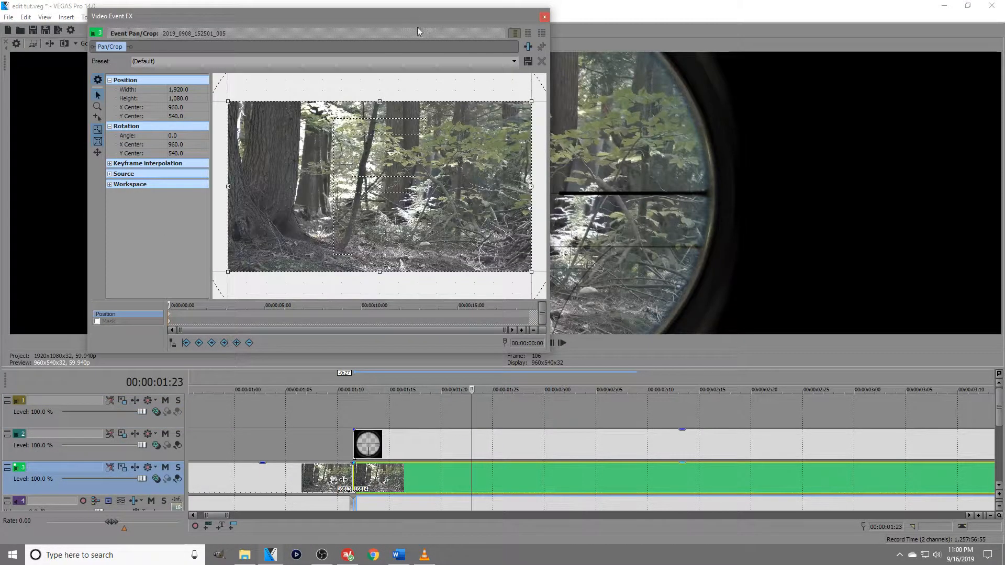
{"action": "left_click_drag", "start_coordinate": [417, 27], "coordinate": [499, 203]}
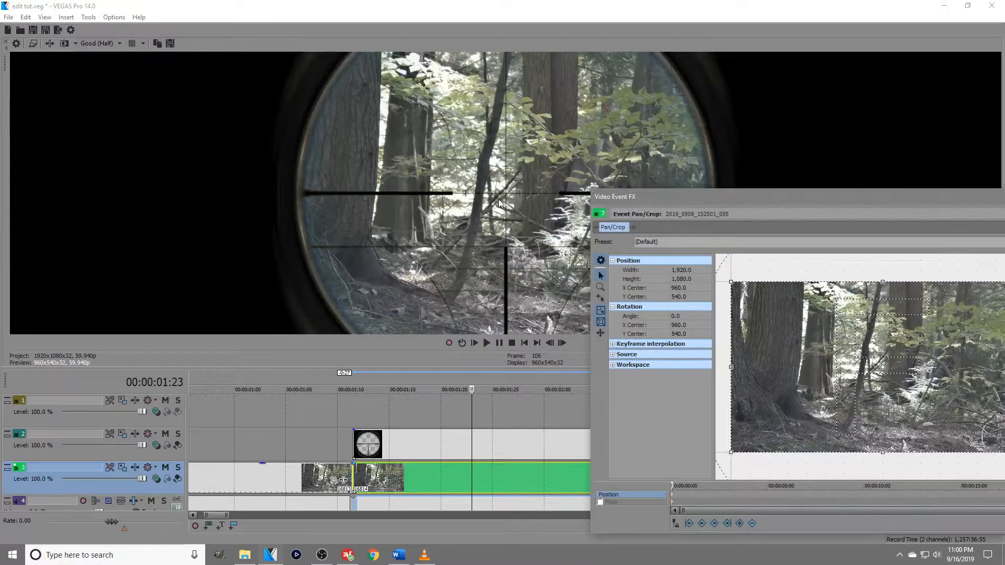
{"action": "left_click_drag", "start_coordinate": [870, 377], "coordinate": [867, 376]}
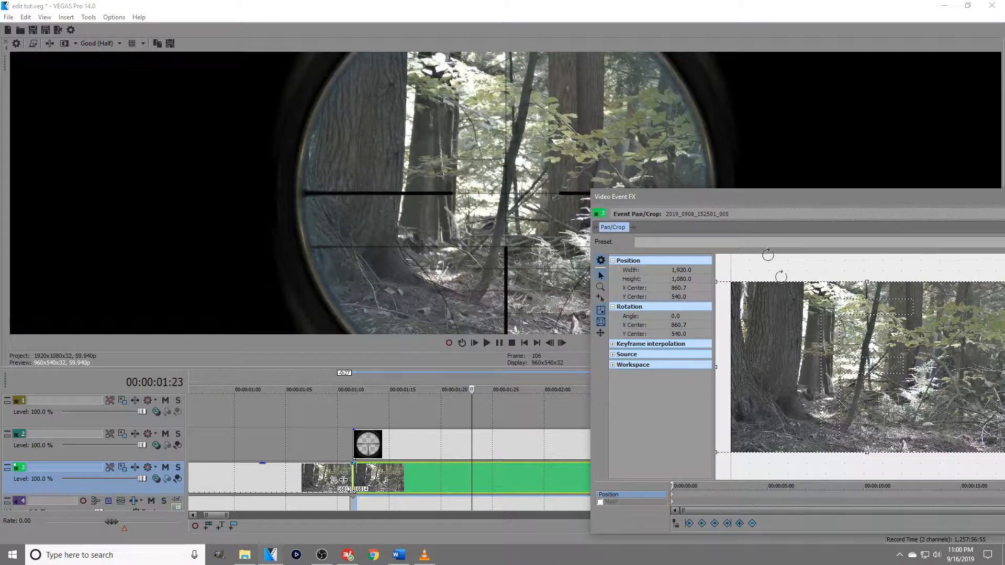
{"action": "left_click_drag", "start_coordinate": [710, 198], "coordinate": [221, 171]}
{"action": "left_click", "coordinate": [552, 168]}
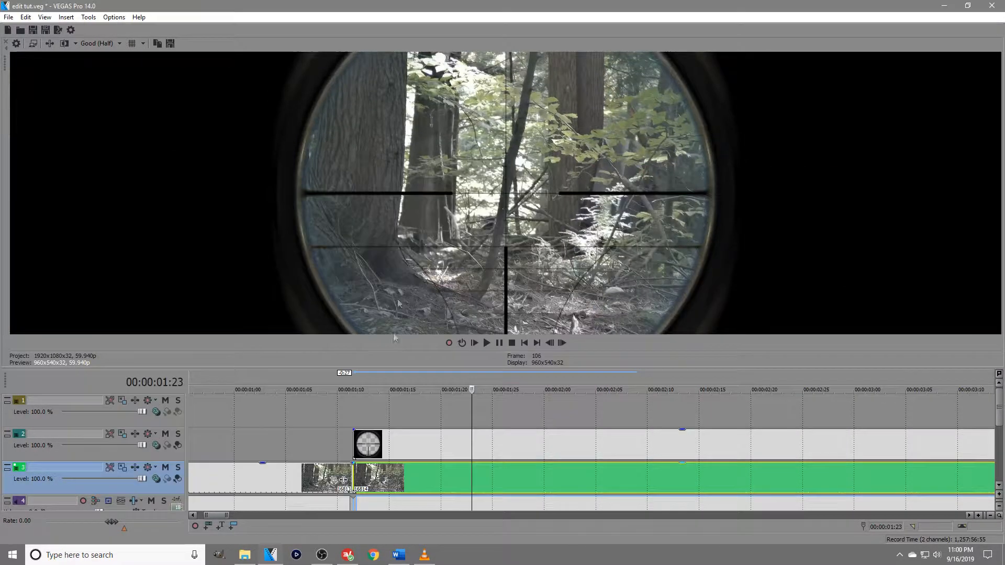
Play the shifted footage under the scope from 00:00:01:11 to check its alignment.
{"action": "left_click", "coordinate": [352, 419]}
{"action": "key", "text": "space"}
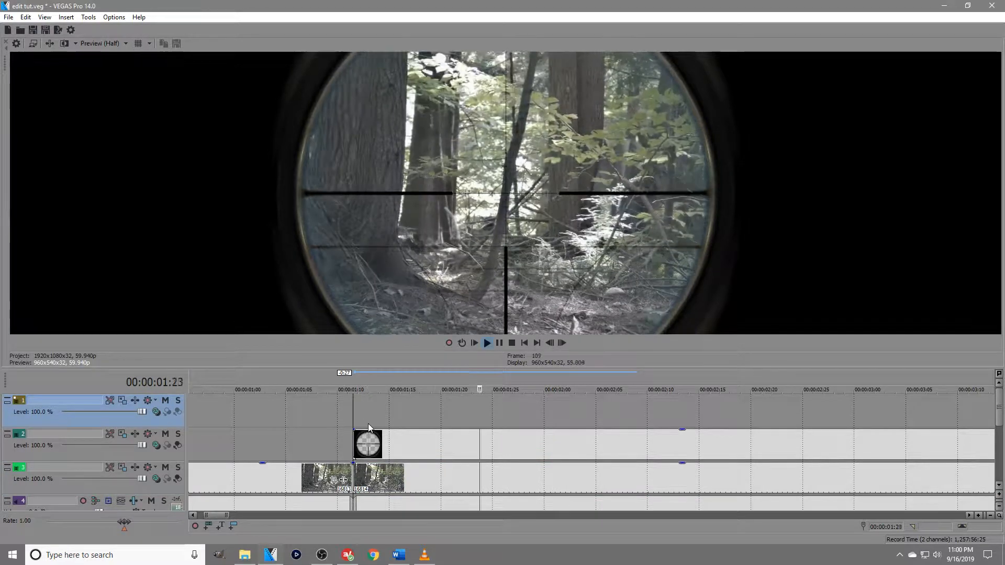
{"action": "key", "text": "space"}
Extend the start of the scope overlay back to about 00:00:00:27.
{"action": "left_click_drag", "start_coordinate": [270, 404], "coordinate": [267, 404]}
{"action": "left_click", "coordinate": [202, 419]}
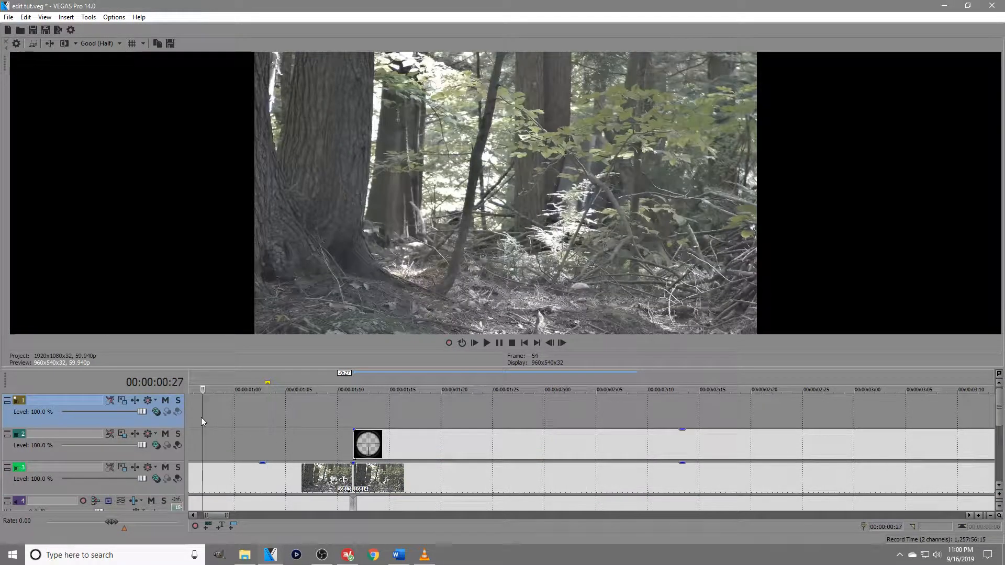
{"action": "left_click_drag", "start_coordinate": [355, 443], "coordinate": [211, 443]}
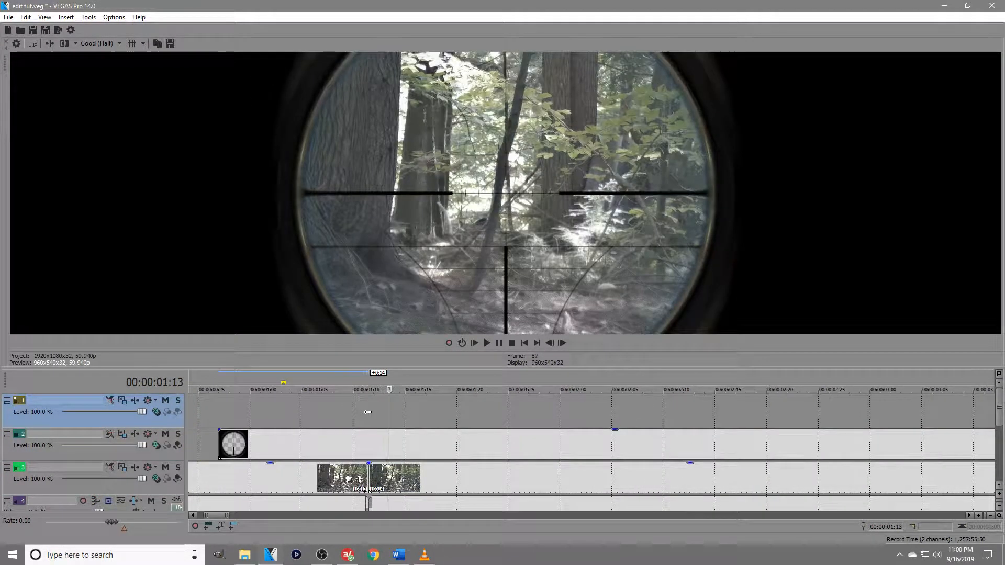
Step through the scope shot to 00:00:01:28 to review the overlay against the footage, and enlarge the timeline area.
{"action": "key", "text": "Right"}
{"action": "key", "text": "Right"}
{"action": "key", "text": "Right"}
{"action": "key", "text": "Right"}
{"action": "key", "text": "Right"}
{"action": "key", "text": "Right"}
{"action": "key", "text": "Right"}
{"action": "key", "text": "Right"}
{"action": "key", "text": "Right"}
{"action": "key", "text": "Right"}
{"action": "key", "text": "Right"}
{"action": "key", "text": "Right"}
{"action": "key", "text": "Right"}
{"action": "key", "text": "Right"}
{"action": "key", "text": "Right"}
{"action": "key", "text": "Right"}
{"action": "key", "text": "Right"}
{"action": "key", "text": "Right"}
{"action": "key", "text": "Right"}
{"action": "key", "text": "Right"}
{"action": "key", "text": "Right"}
{"action": "key", "text": "Right"}
{"action": "key", "text": "Right"}
{"action": "key", "text": "Right"}
{"action": "key", "text": "Right"}
{"action": "key", "text": "Right"}
{"action": "key", "text": "Right"}
{"action": "key", "text": "Right"}
{"action": "key", "text": "Right"}
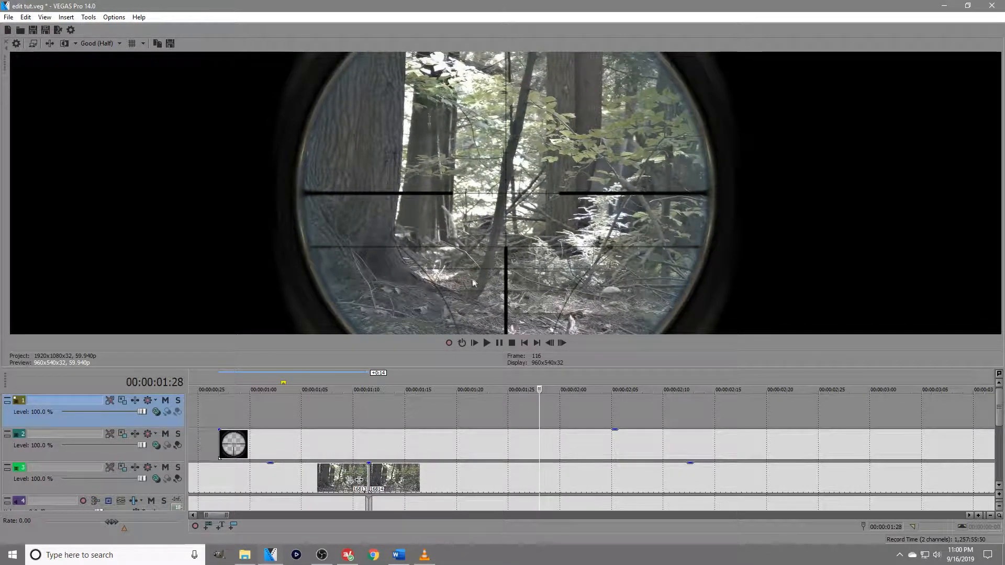
{"action": "scroll", "coordinate": [543, 460], "scroll_direction": "down", "scroll_amount": 5}
{"action": "left_click_drag", "start_coordinate": [503, 369], "coordinate": [502, 302]}
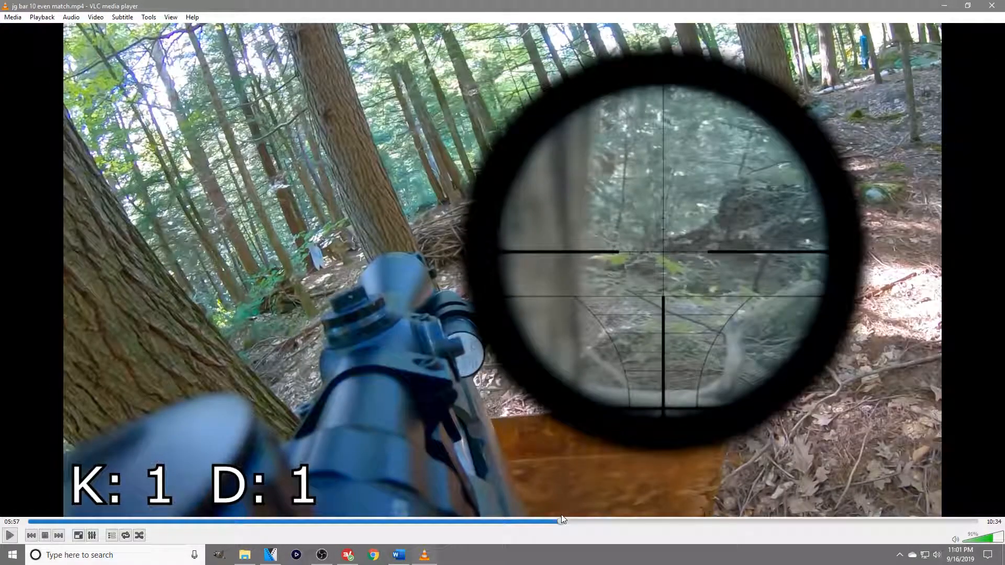
Look at the example scope overlay around 05:56 of the finished video in VLC media player and return to VEGAS Pro.
{"action": "left_click", "coordinate": [561, 521]}
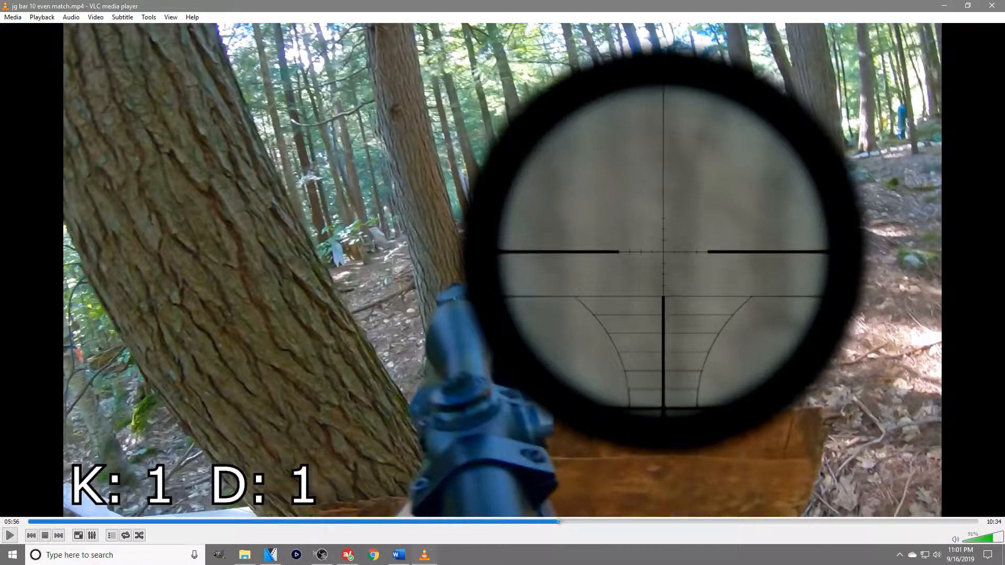
{"action": "left_click", "coordinate": [272, 556]}
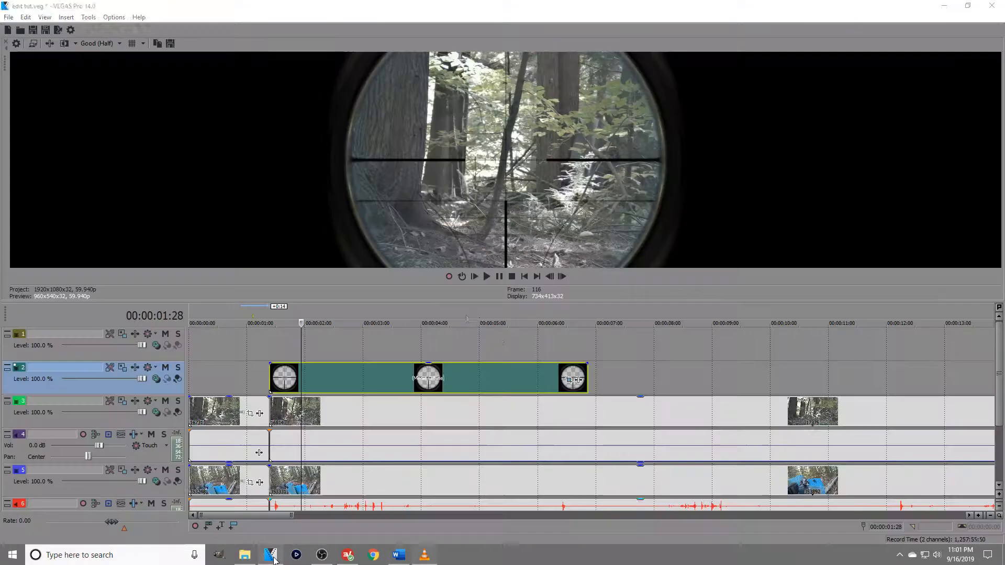
Move the cut between the footage clips back to about 00:00:00:29 and shift the scope overlay to start there.
{"action": "left_click", "coordinate": [269, 352]}
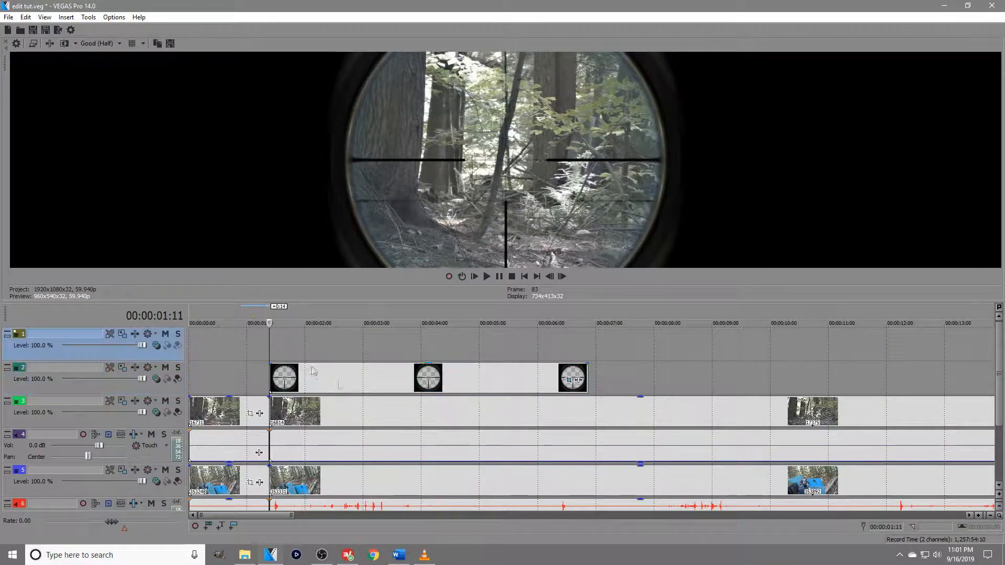
{"action": "scroll", "coordinate": [400, 426], "scroll_direction": "down", "scroll_amount": 1}
{"action": "scroll", "coordinate": [523, 434], "scroll_direction": "up", "scroll_amount": 4}
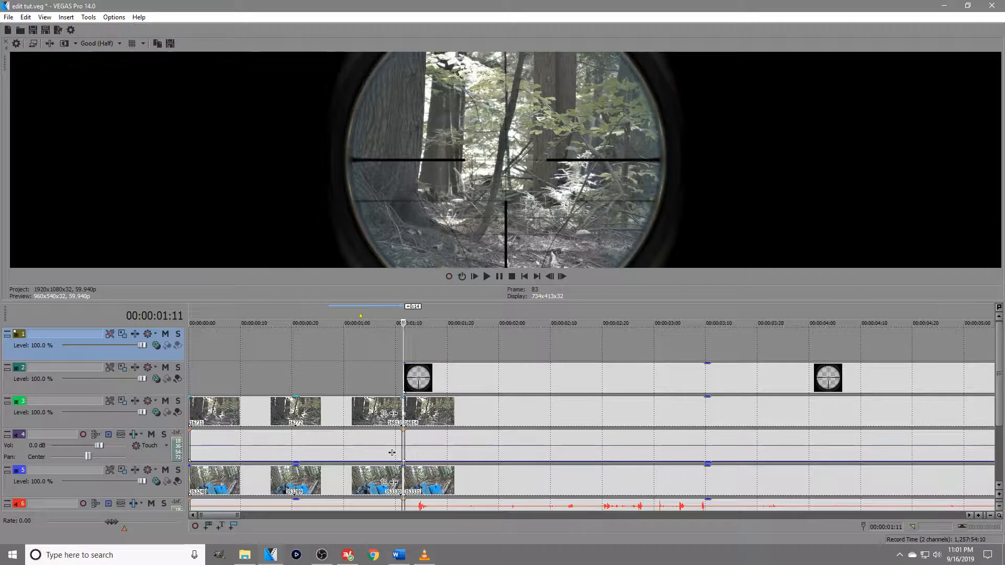
{"action": "left_click_drag", "start_coordinate": [401, 412], "coordinate": [337, 414]}
{"action": "left_click_drag", "start_coordinate": [406, 414], "coordinate": [338, 414]}
{"action": "left_click_drag", "start_coordinate": [441, 380], "coordinate": [374, 393]}
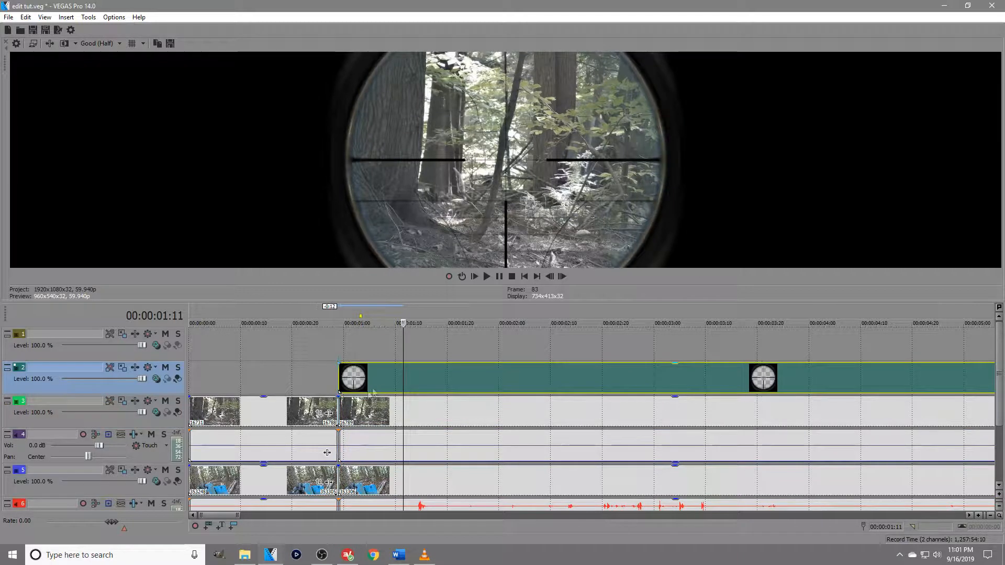
Shrink the track 3 footage after the cut by enlarging its Event Pan/Crop frame to about 4,031 by 2,268.
{"action": "right_click", "coordinate": [341, 417]}
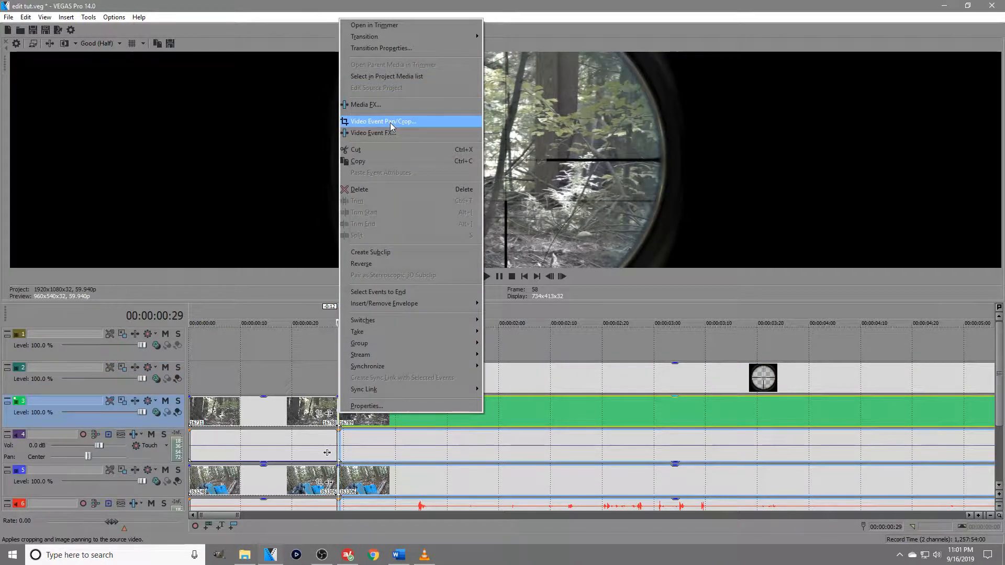
{"action": "left_click", "coordinate": [390, 122]}
{"action": "scroll", "coordinate": [416, 368], "scroll_direction": "down", "scroll_amount": 4}
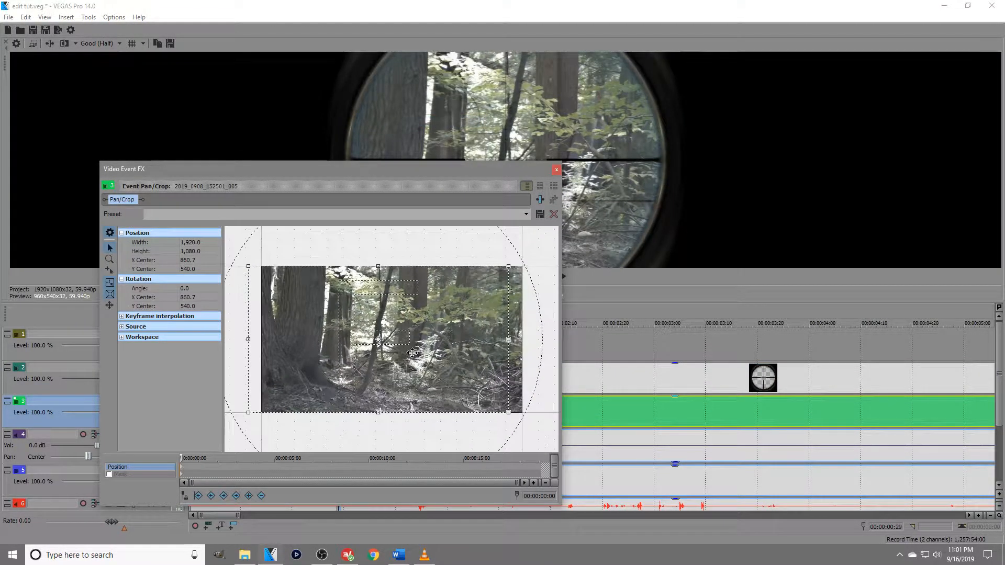
{"action": "left_click_drag", "start_coordinate": [431, 166], "coordinate": [274, 59]}
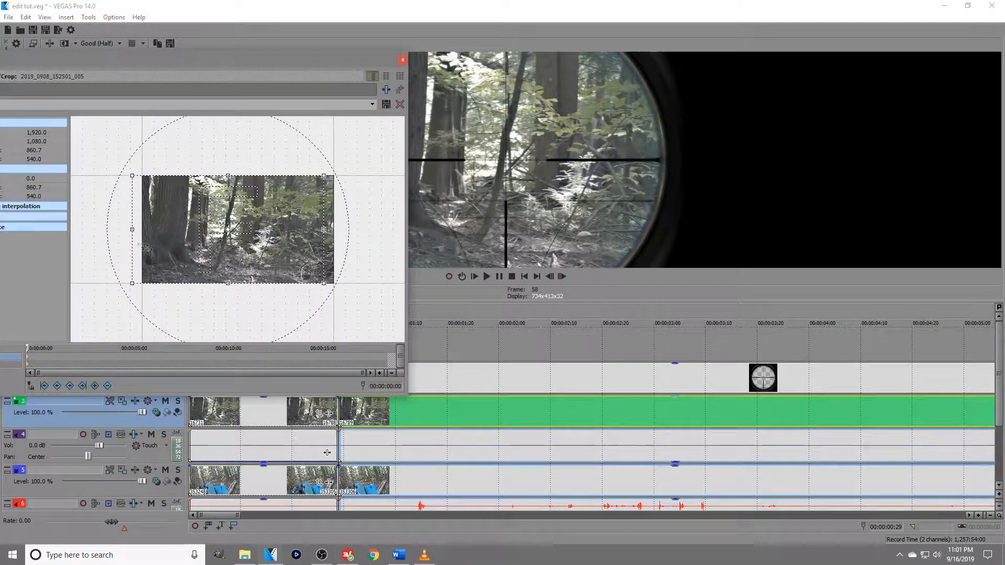
{"action": "left_click_drag", "start_coordinate": [132, 283], "coordinate": [1, 337]}
{"action": "scroll", "coordinate": [132, 288], "scroll_direction": "down", "scroll_amount": 5}
{"action": "mouse_move", "coordinate": [132, 288]}
{"action": "left_mouse_down"}
{"action": "mouse_move", "coordinate": [121, 291]}
{"action": "mouse_move", "coordinate": [132, 288]}
{"action": "left_mouse_up"}
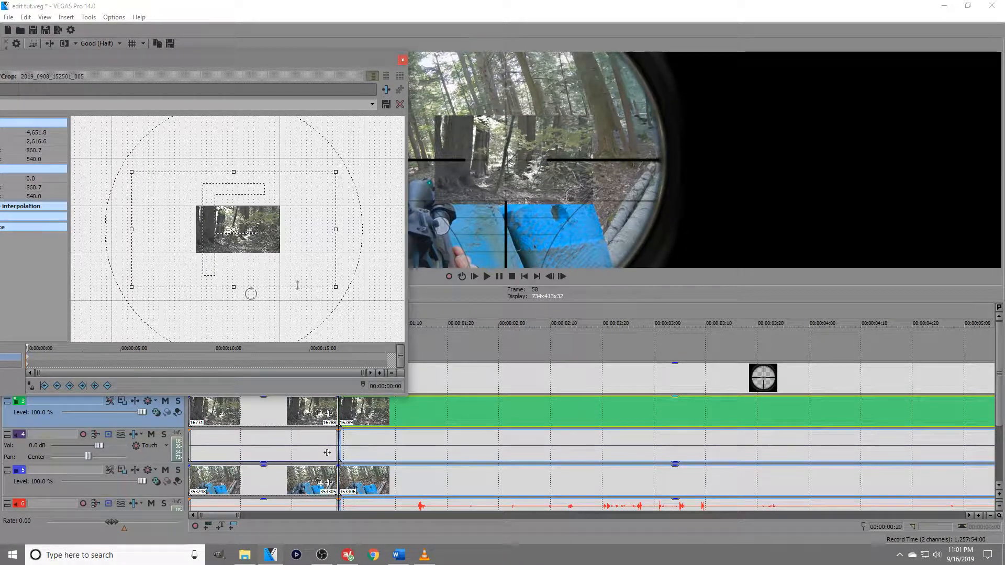
{"action": "left_click_drag", "start_coordinate": [133, 287], "coordinate": [147, 278]}
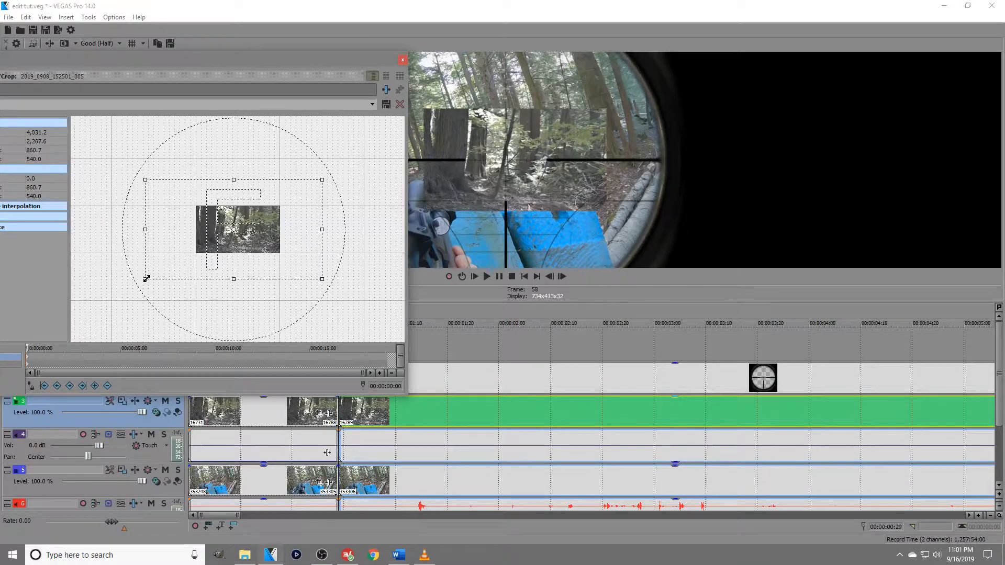
Refine the track 3 crop frame to about 3,182.6 by 1,790.2, centered at about X 526.5, Y 766.7.
{"action": "mouse_move", "coordinate": [298, 210]}
{"action": "left_mouse_down"}
{"action": "mouse_move", "coordinate": [273, 229]}
{"action": "mouse_move", "coordinate": [298, 194]}
{"action": "mouse_move", "coordinate": [284, 204]}
{"action": "left_mouse_up"}
{"action": "left_click_drag", "start_coordinate": [259, 236], "coordinate": [264, 231]}
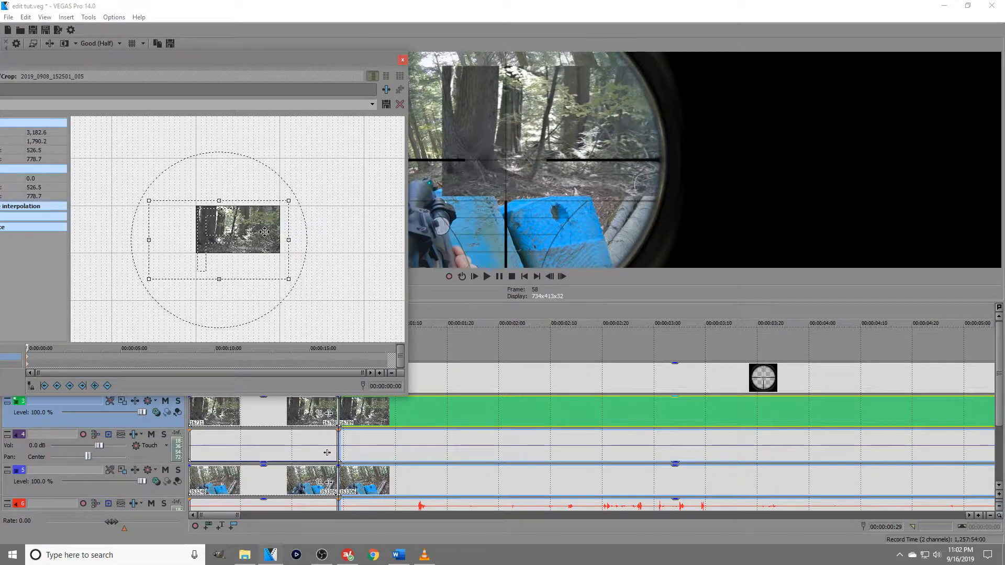
{"action": "left_click", "coordinate": [591, 135]}
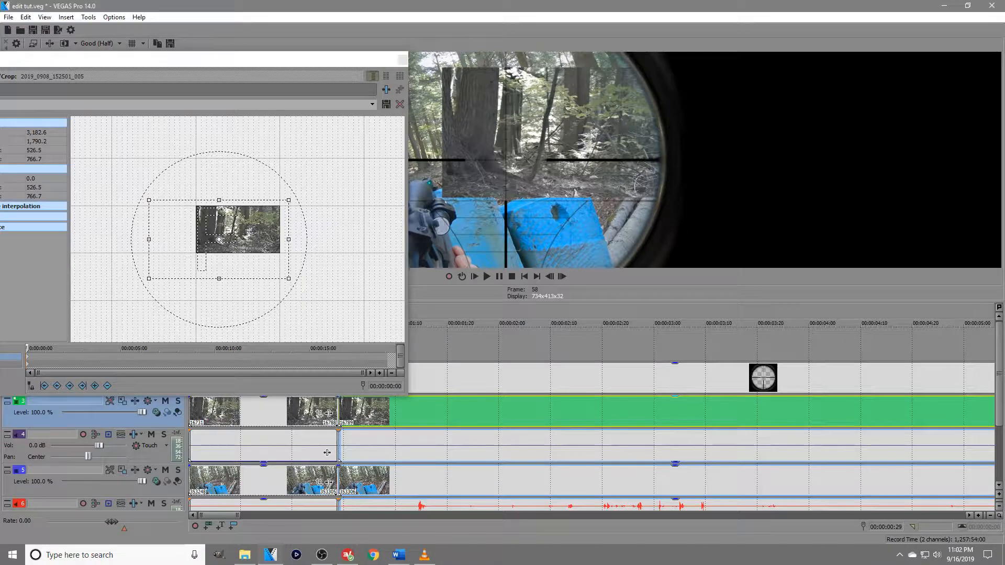
{"action": "left_click_drag", "start_coordinate": [331, 82], "coordinate": [299, 104]}
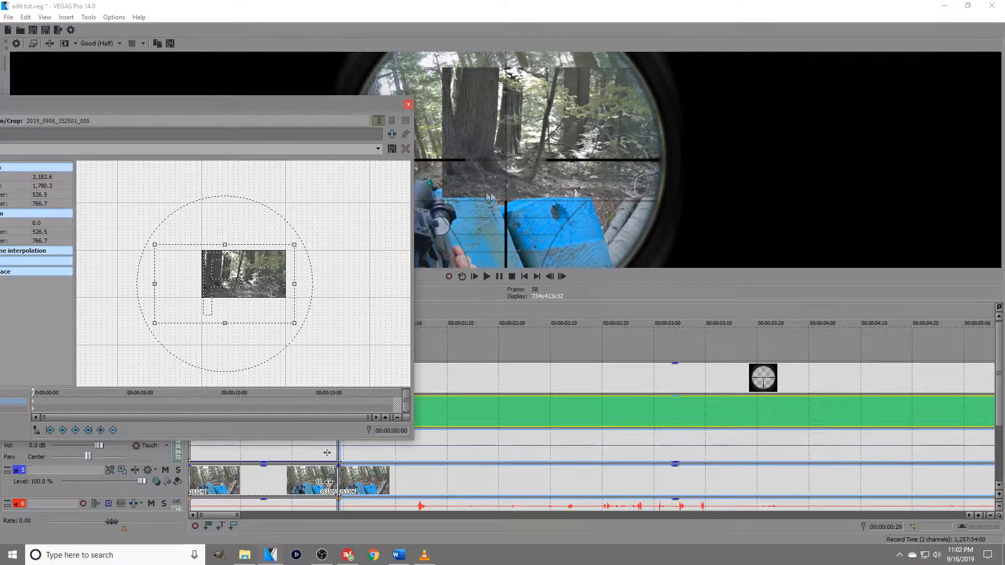
{"action": "left_click", "coordinate": [408, 104]}
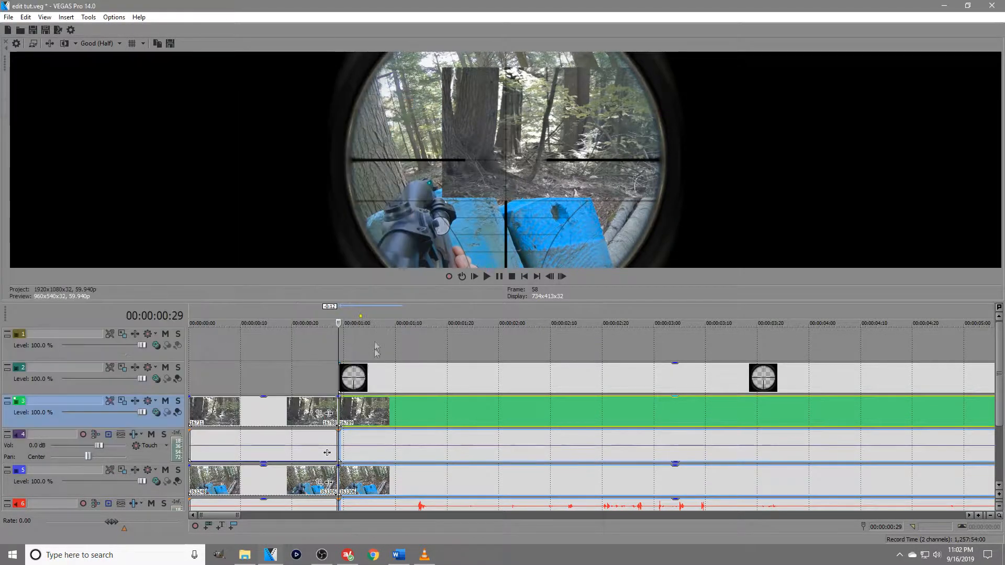
Shrink the reticle overlay over the zoomed footage with an Event Pan/Crop frame of about 2,937.5 by 1,652.4, centered near X 182.3, Y 734.1.
{"action": "right_click", "coordinate": [341, 376]}
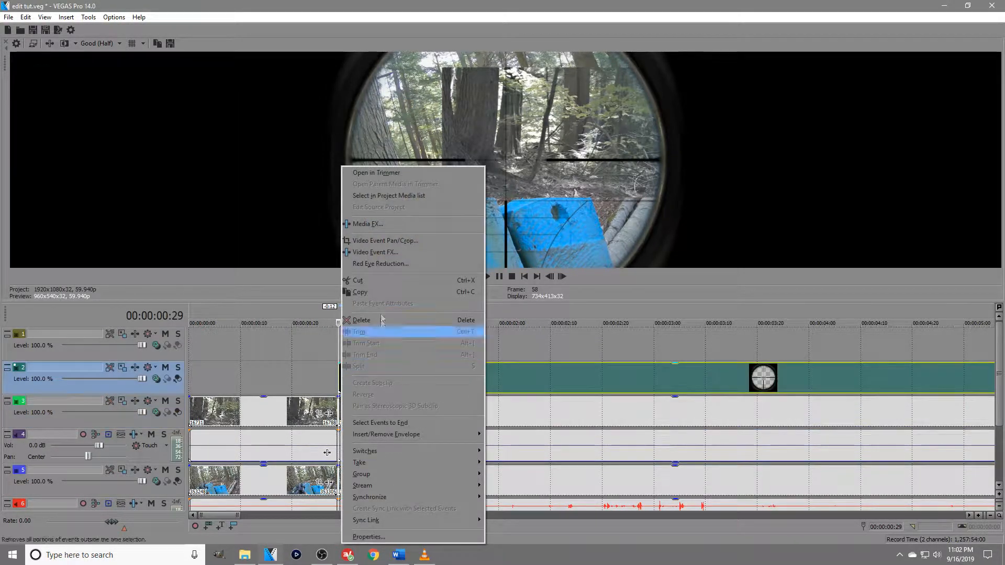
{"action": "left_click", "coordinate": [382, 240]}
{"action": "left_click_drag", "start_coordinate": [168, 316], "coordinate": [78, 367]}
{"action": "left_click_drag", "start_coordinate": [309, 248], "coordinate": [256, 271]}
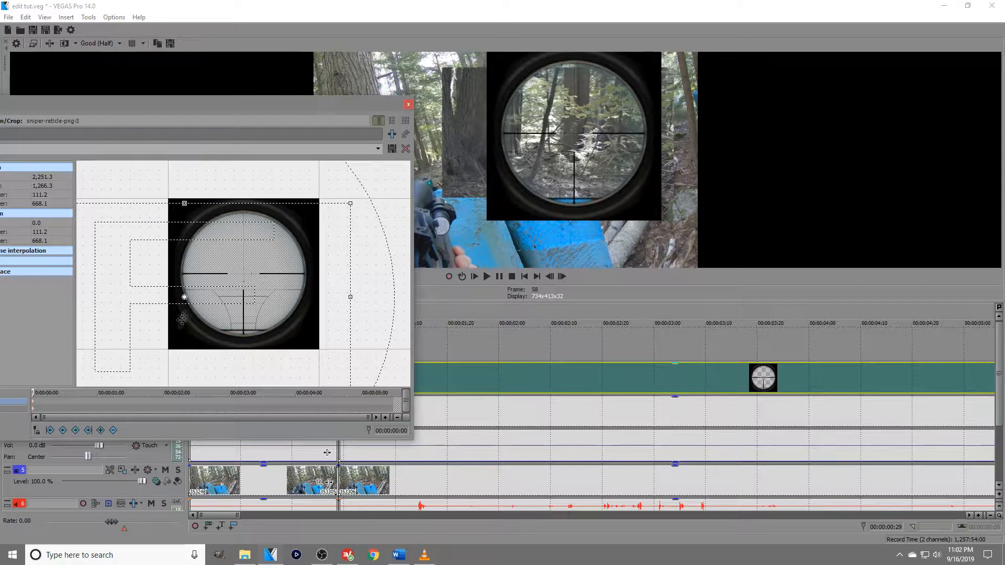
{"action": "scroll", "coordinate": [256, 271], "scroll_direction": "down", "scroll_amount": 2}
{"action": "left_click_drag", "start_coordinate": [318, 224], "coordinate": [365, 205]}
{"action": "mouse_move", "coordinate": [313, 262]}
{"action": "left_mouse_down"}
{"action": "mouse_move", "coordinate": [318, 253]}
{"action": "mouse_move", "coordinate": [303, 265]}
{"action": "mouse_move", "coordinate": [321, 268]}
{"action": "left_mouse_up"}
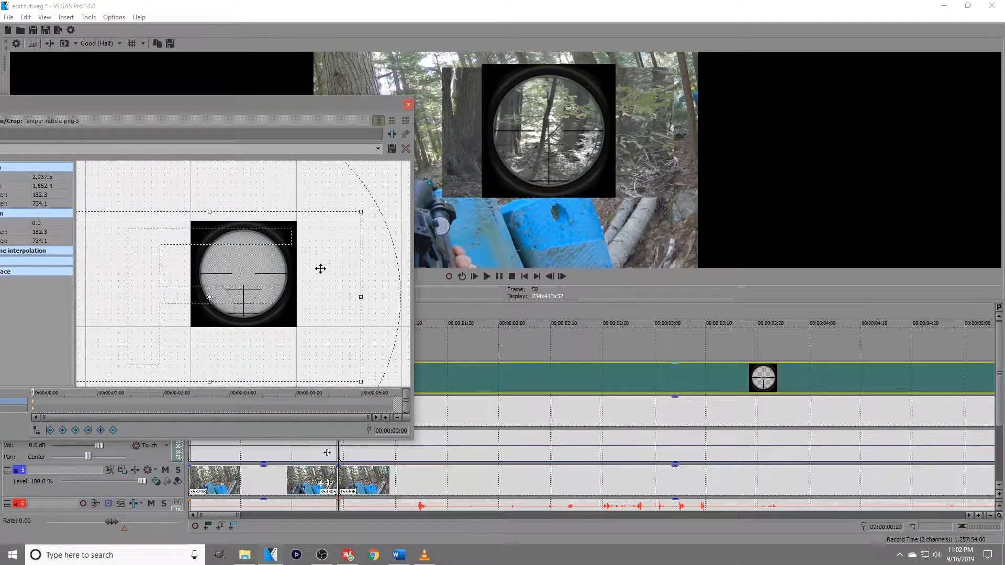
Play the shot from about 00:00:00:28 to check the resized scope against the footage.
{"action": "left_click_drag", "start_coordinate": [364, 106], "coordinate": [168, 108]}
{"action": "left_click", "coordinate": [337, 342]}
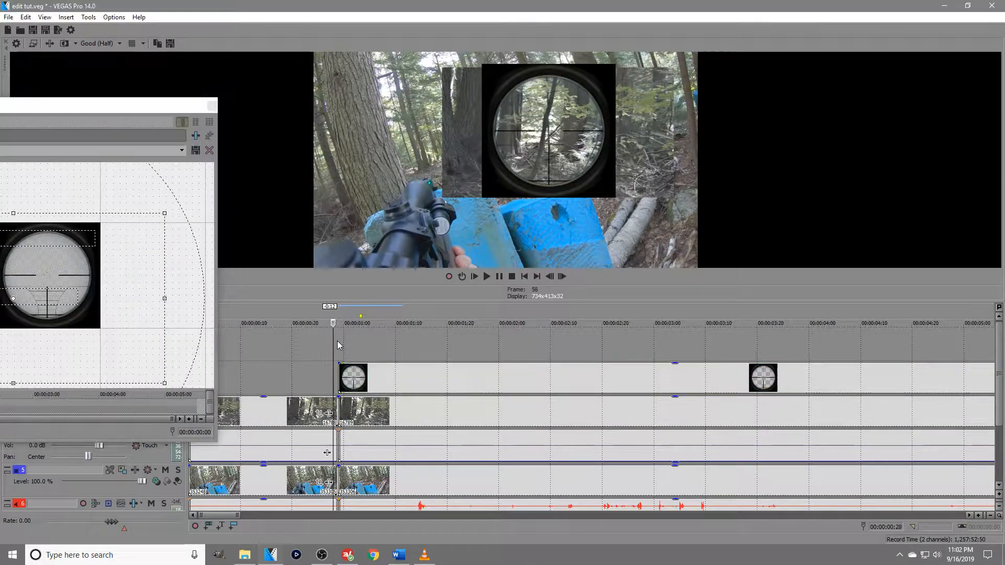
{"action": "key", "text": "space"}
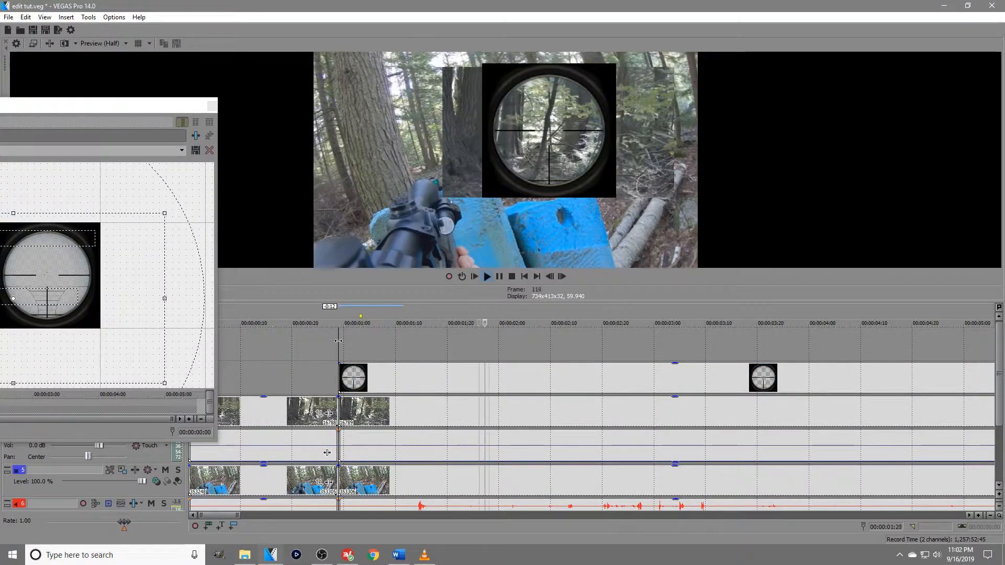
{"action": "key", "text": "Return"}
Shift the reticle overlay slightly at 00:00:01:00 to a crop center of about X 212.8, Y 739.2.
{"action": "left_click_drag", "start_coordinate": [152, 107], "coordinate": [273, 78]}
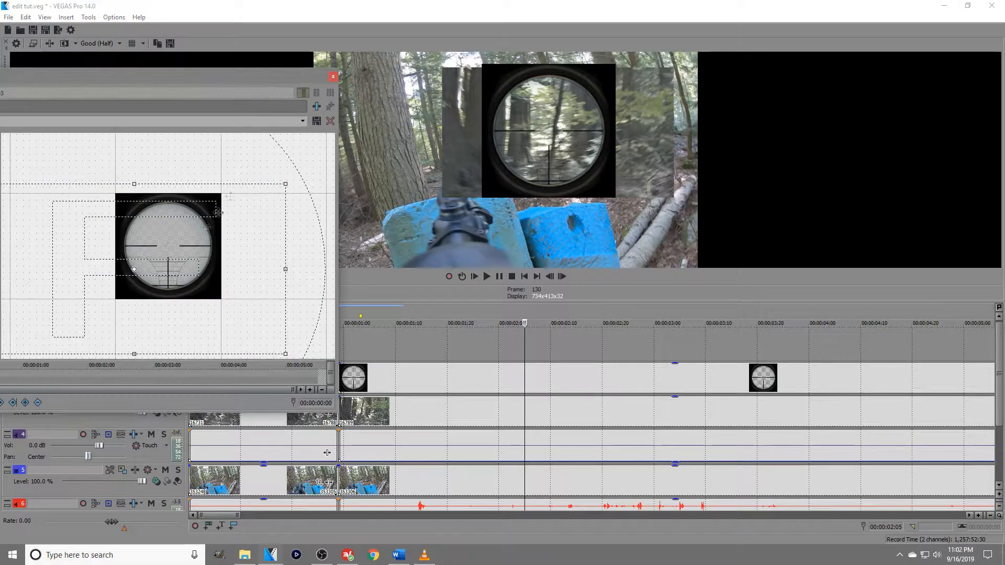
{"action": "left_click", "coordinate": [344, 356]}
{"action": "left_click_drag", "start_coordinate": [213, 256], "coordinate": [213, 257]}
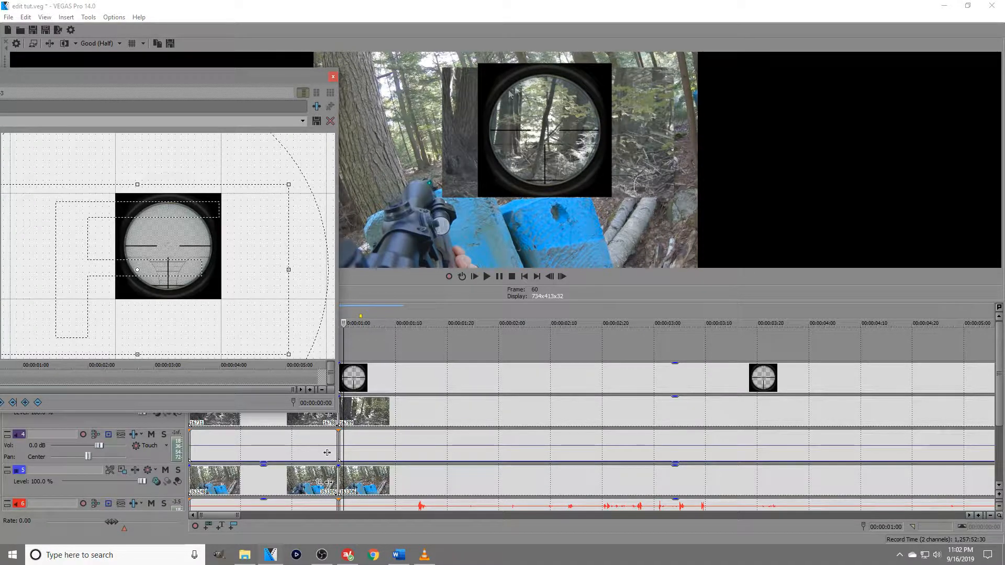
Add the VEGAS Cookie Cutter effect to the reticle overlay.
{"action": "left_click_drag", "start_coordinate": [305, 84], "coordinate": [409, 87]}
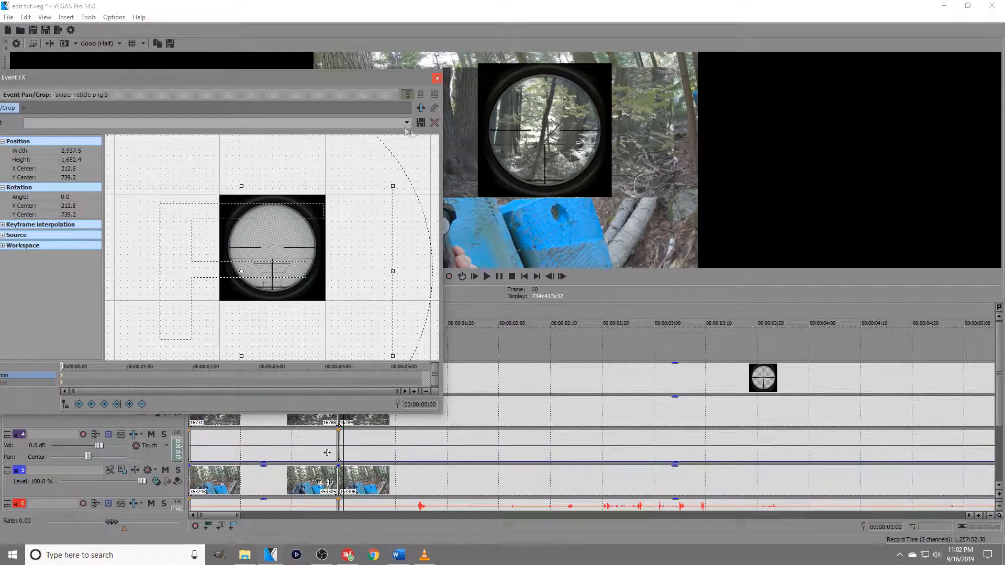
{"action": "left_click", "coordinate": [421, 110]}
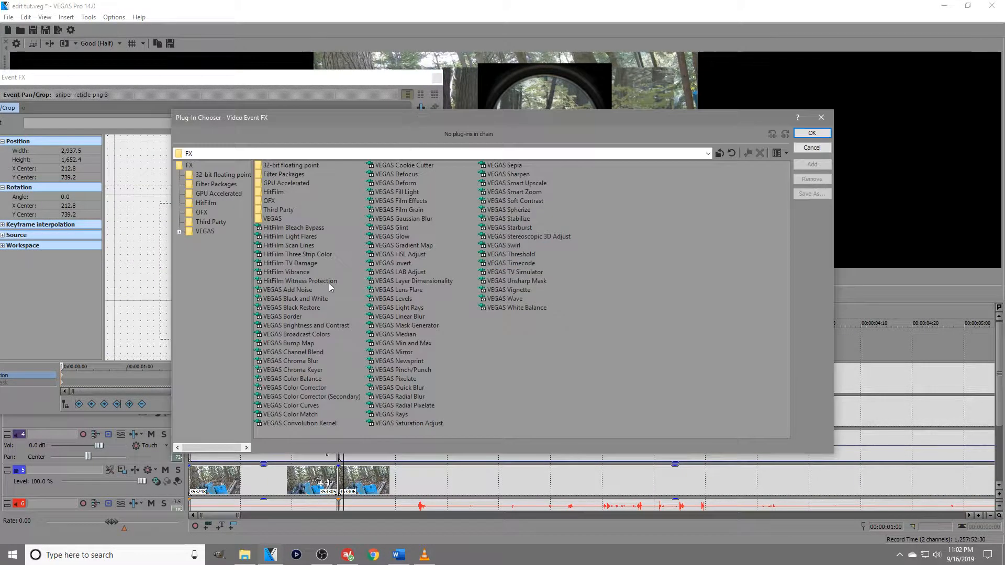
{"action": "double_click", "coordinate": [420, 166]}
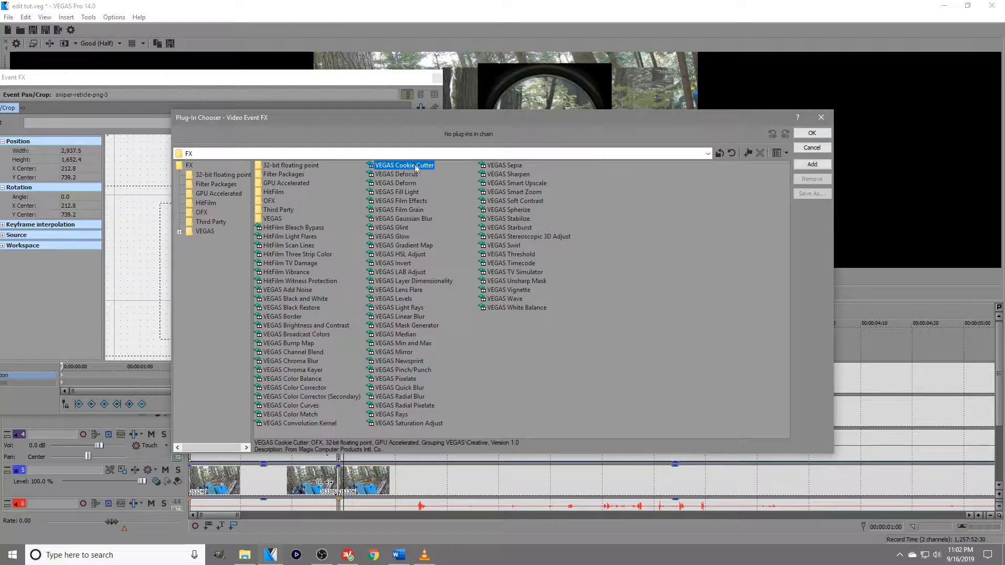
{"action": "key", "text": "Return"}
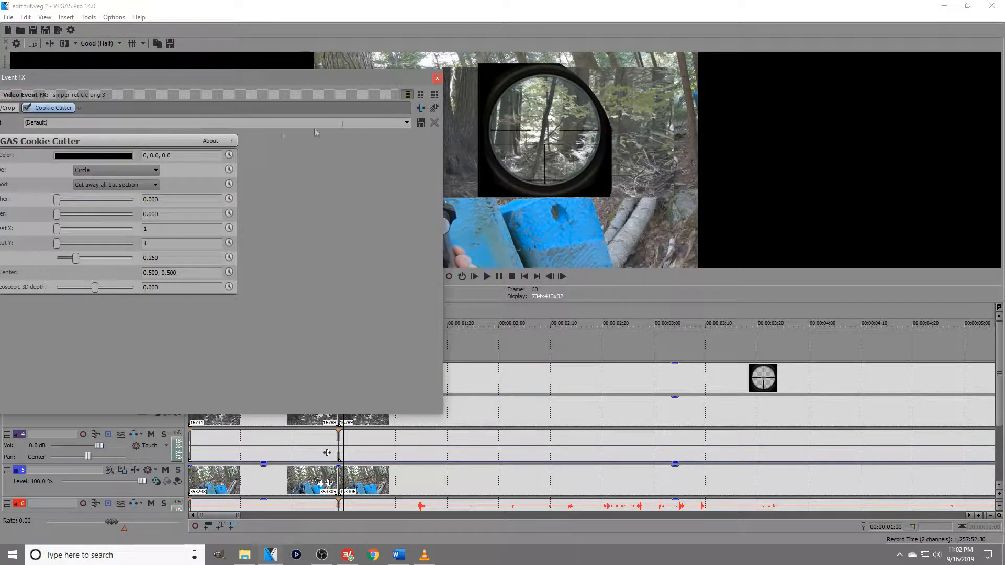
Center the Cookie Cutter circle on the scope at about 0.602, 0.637 and reduce its size to about 0.156.
{"action": "left_click_drag", "start_coordinate": [341, 83], "coordinate": [384, 191]}
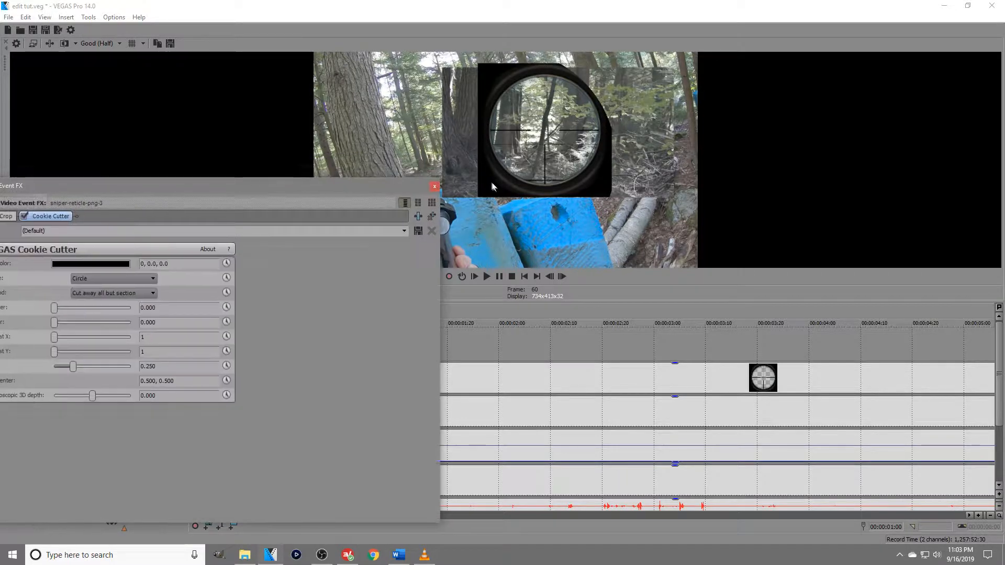
{"action": "left_click", "coordinate": [46, 220]}
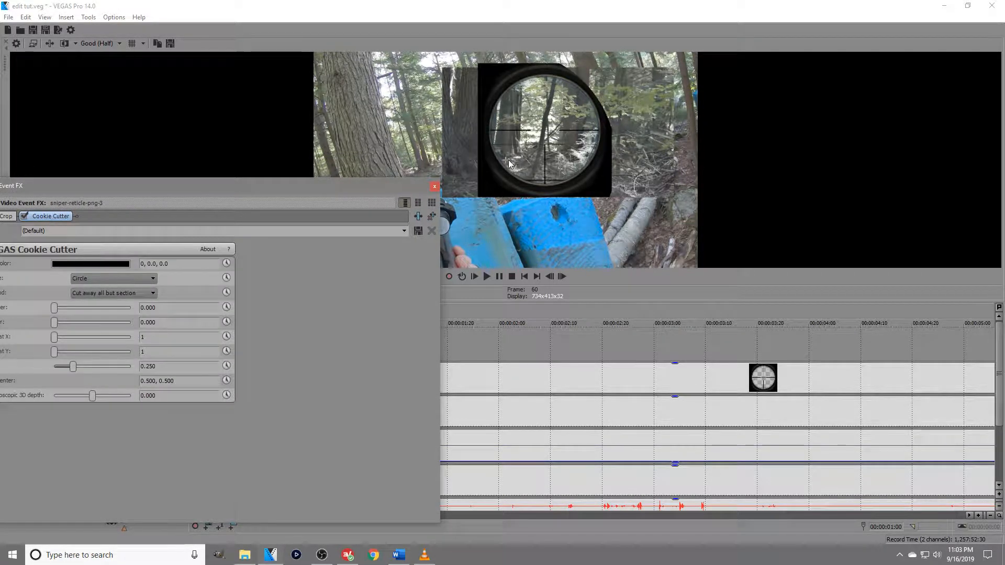
{"action": "left_click_drag", "start_coordinate": [506, 161], "coordinate": [547, 131]}
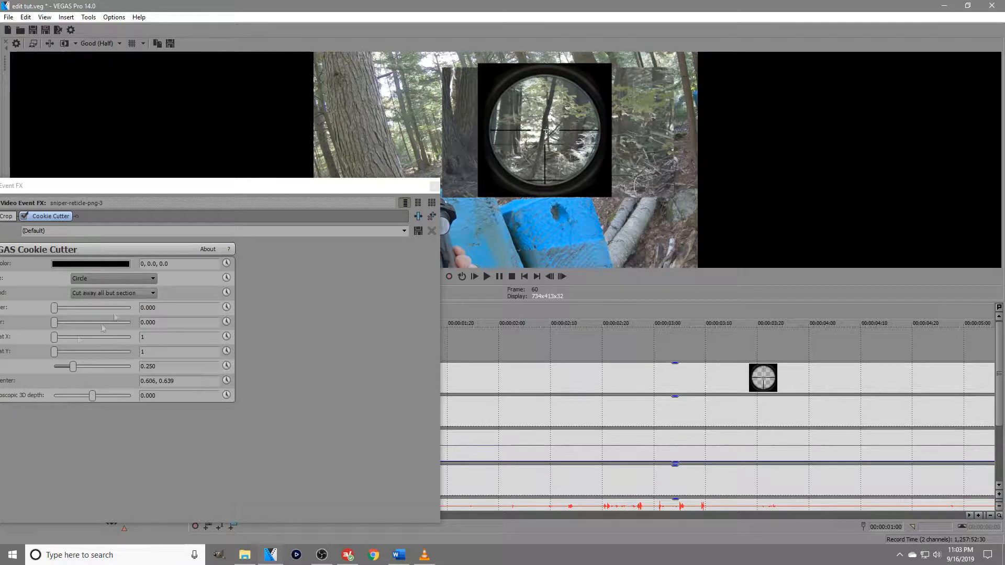
{"action": "left_click_drag", "start_coordinate": [73, 367], "coordinate": [67, 369]}
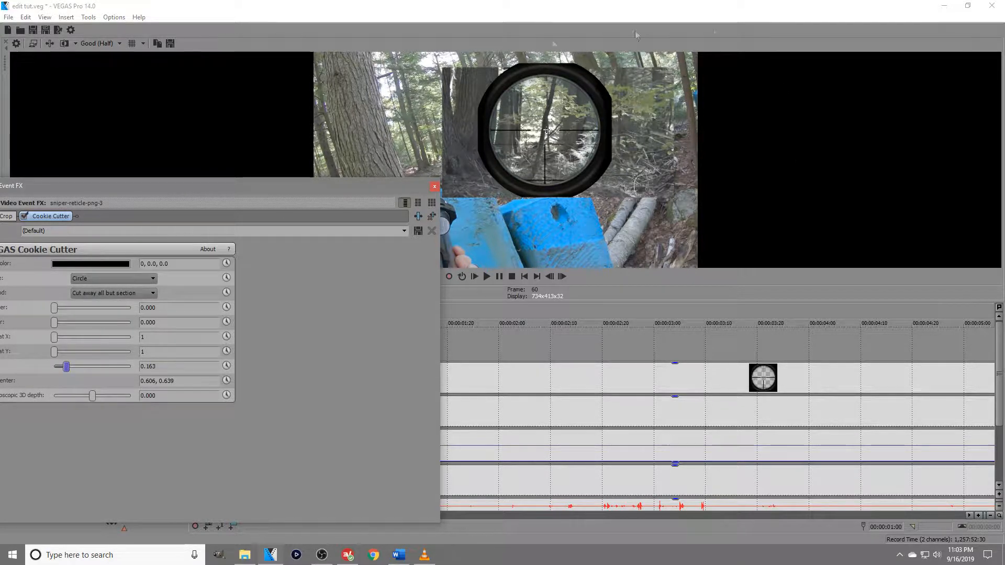
{"action": "mouse_move", "coordinate": [547, 132]}
{"action": "left_mouse_down"}
{"action": "mouse_move", "coordinate": [541, 139]}
{"action": "mouse_move", "coordinate": [545, 131]}
{"action": "left_mouse_up"}
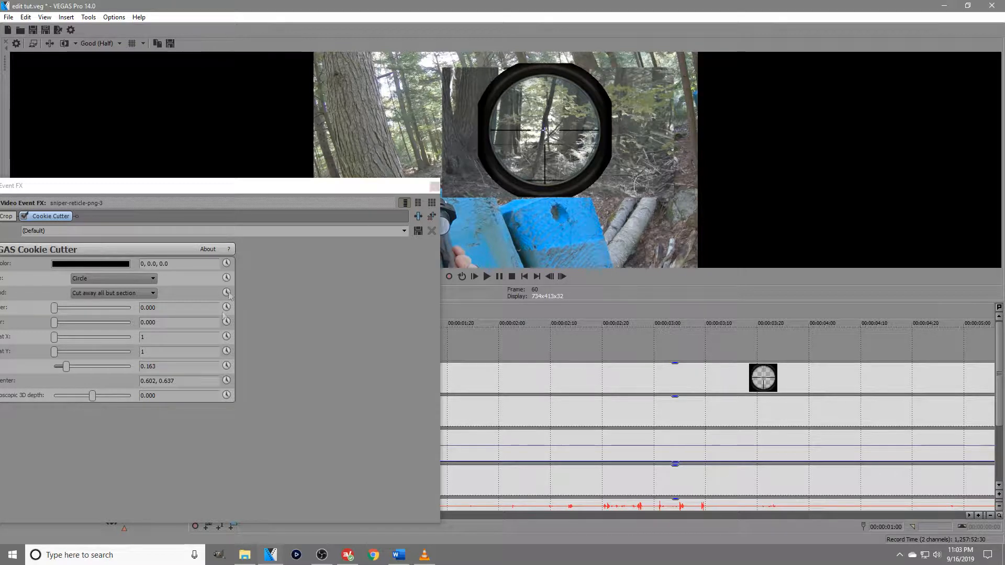
{"action": "left_click_drag", "start_coordinate": [66, 366], "coordinate": [66, 369]}
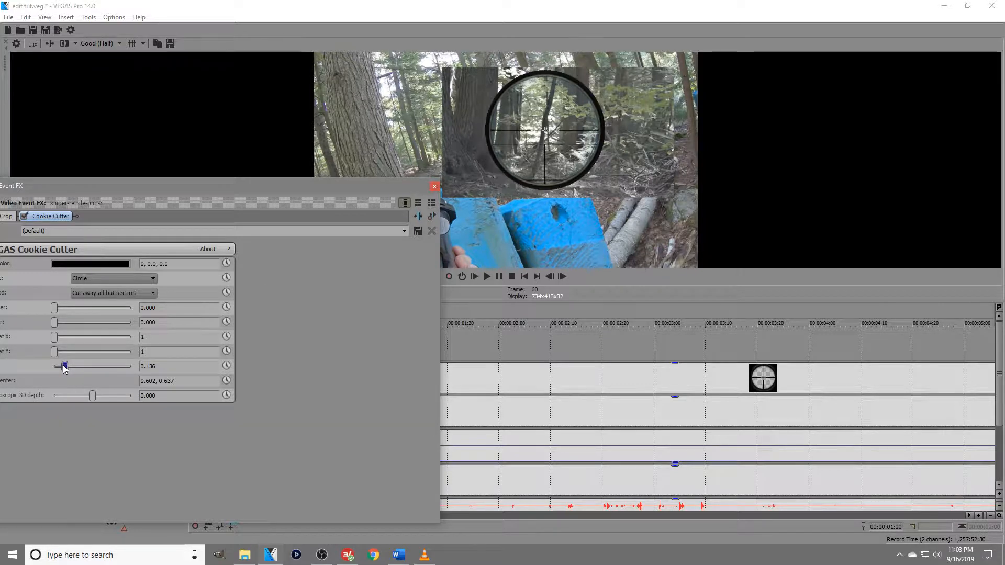
{"action": "left_click", "coordinate": [481, 132]}
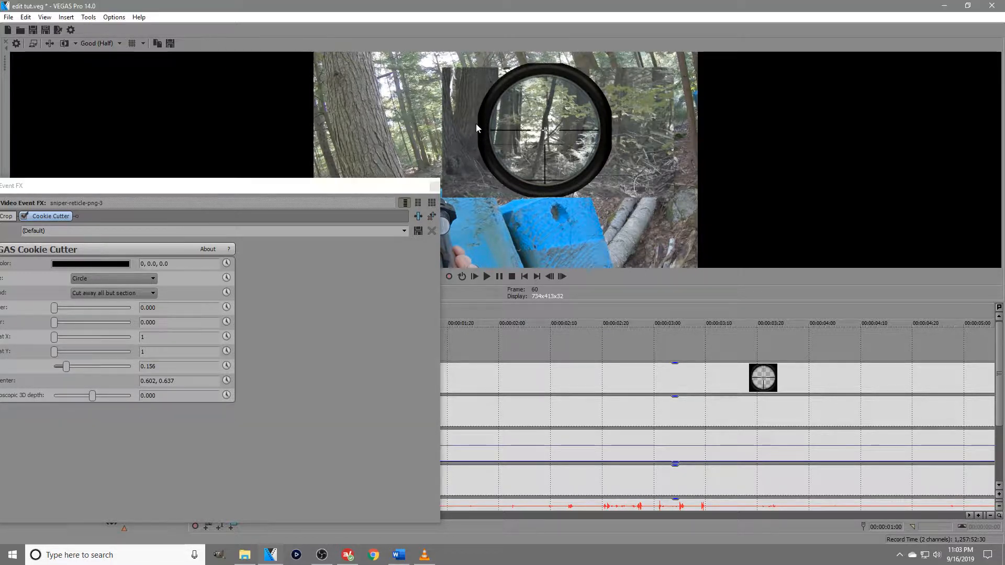
Soften the scope's cut edge with a Feather of about 0.122, a Size of 0.150 and a Border of about 0.061.
{"action": "left_click_drag", "start_coordinate": [58, 311], "coordinate": [62, 311]}
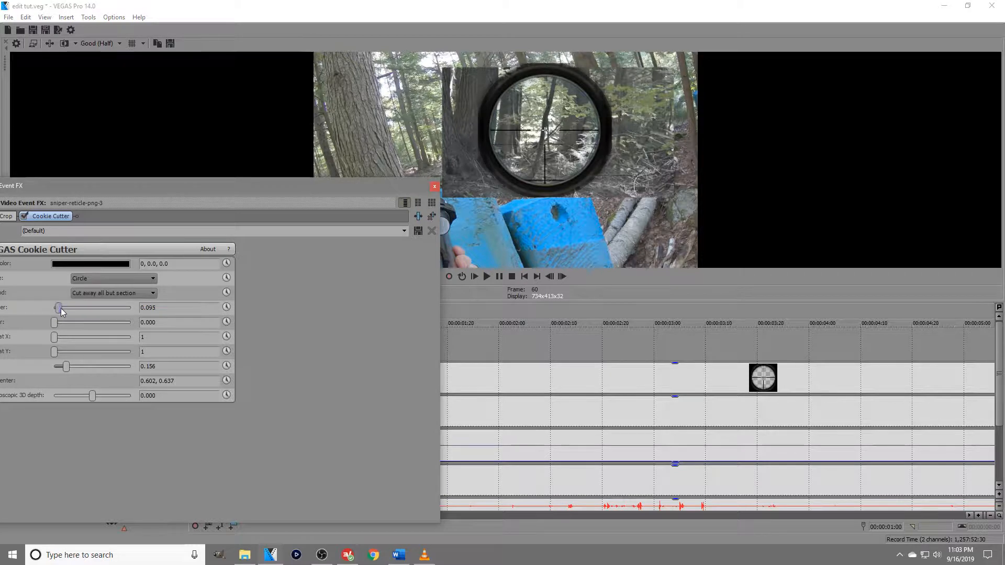
{"action": "left_click_drag", "start_coordinate": [67, 367], "coordinate": [67, 367]}
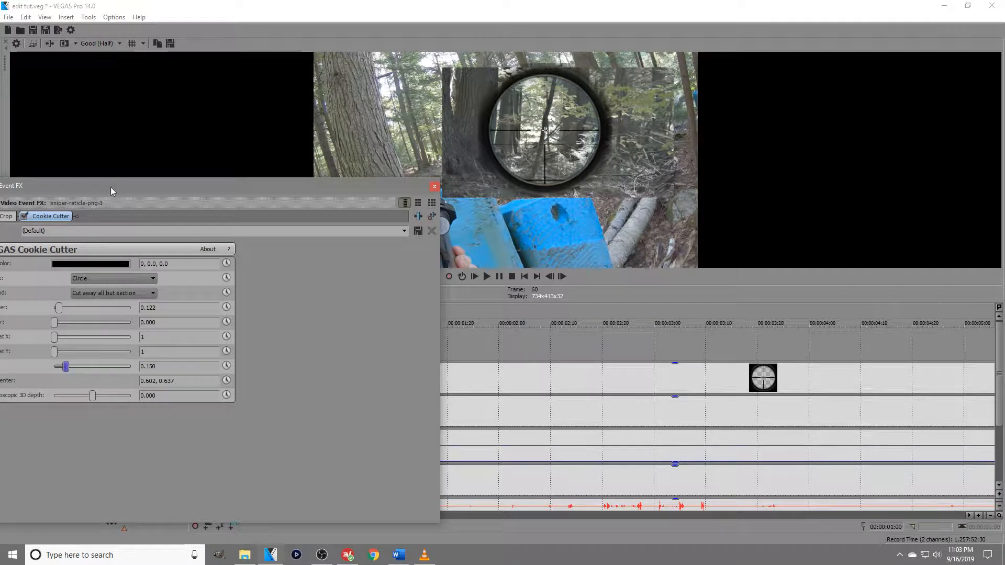
{"action": "left_click_drag", "start_coordinate": [113, 190], "coordinate": [129, 186]}
{"action": "left_click_drag", "start_coordinate": [71, 319], "coordinate": [77, 324]}
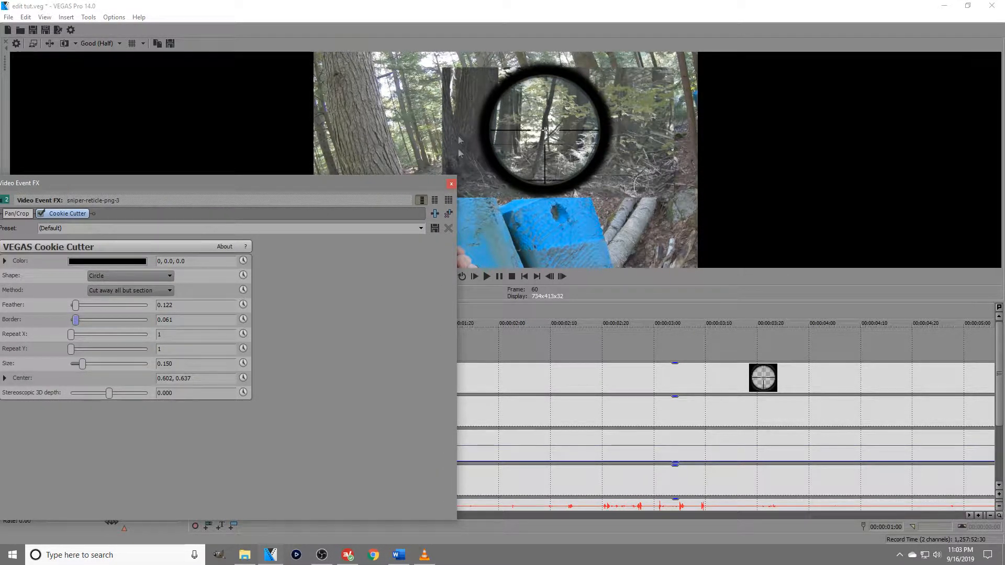
{"action": "left_click", "coordinate": [451, 184]}
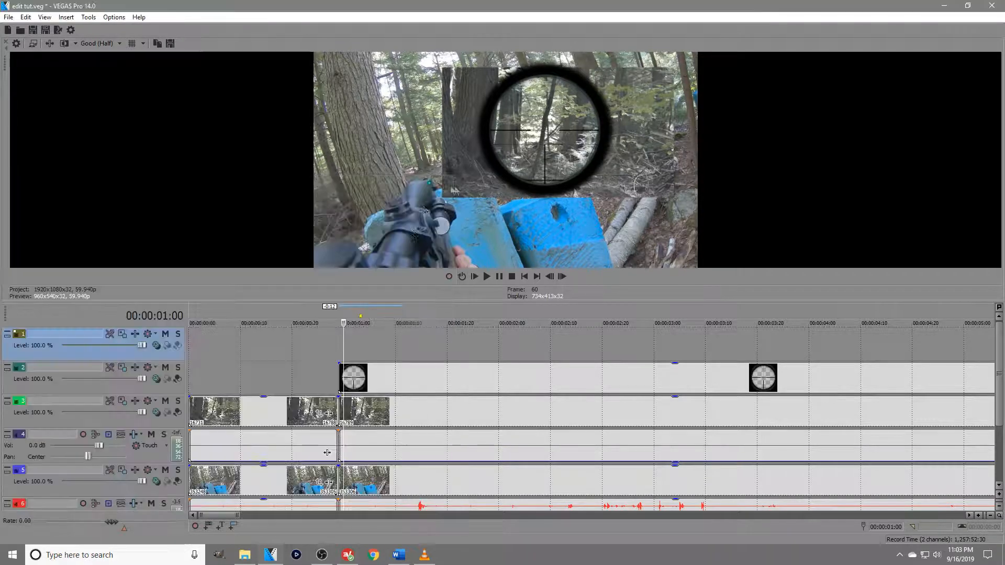
{"action": "right_click", "coordinate": [339, 371]}
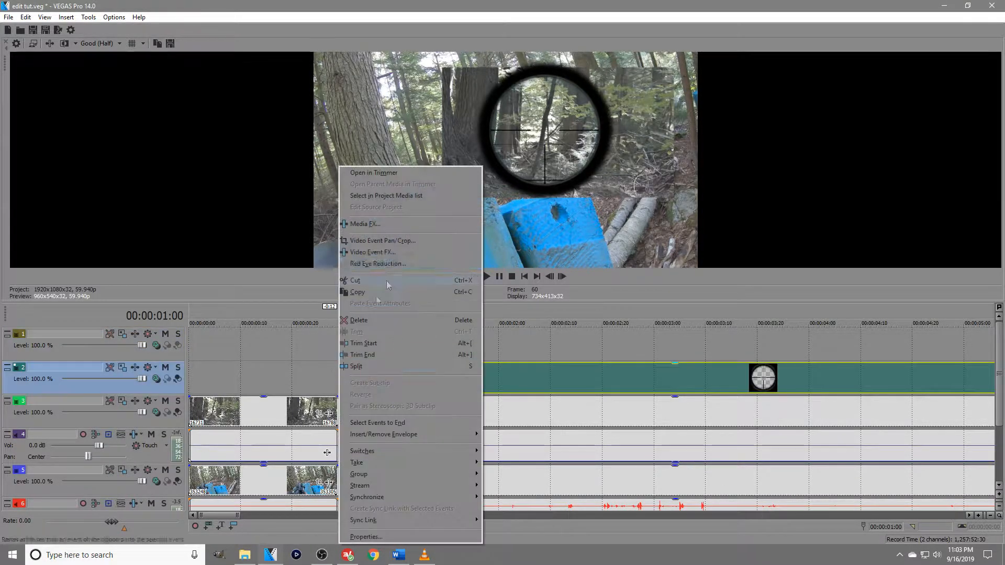
{"action": "left_click", "coordinate": [403, 235]}
{"action": "left_click", "coordinate": [420, 228]}
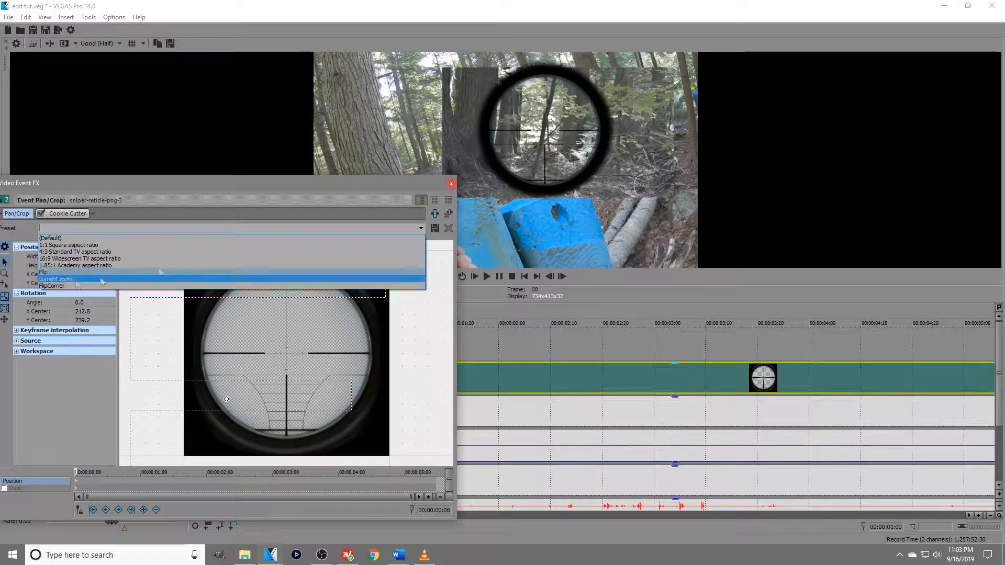
{"action": "left_click", "coordinate": [453, 186]}
{"action": "left_click", "coordinate": [451, 183]}
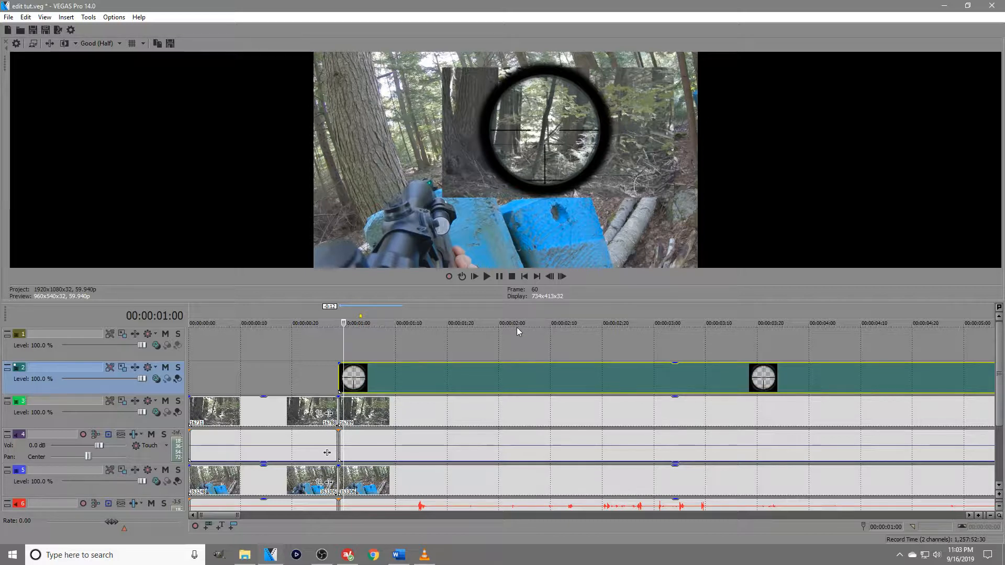
Add the VEGAS Cookie Cutter effect to the zoom-camera clip that starts below the reticle overlay at 00:00:00:29.
{"action": "left_click", "coordinate": [338, 346]}
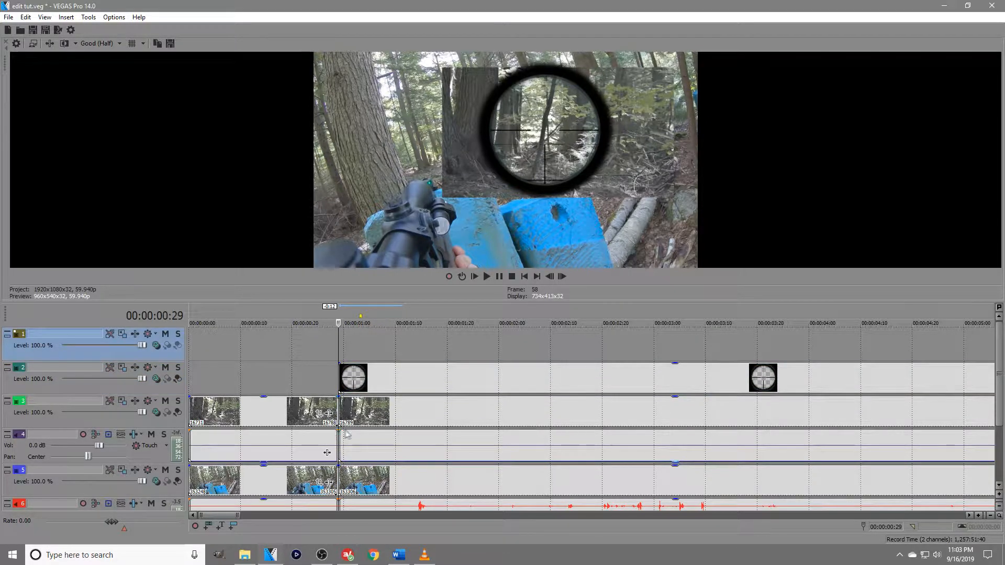
{"action": "right_click", "coordinate": [341, 413]}
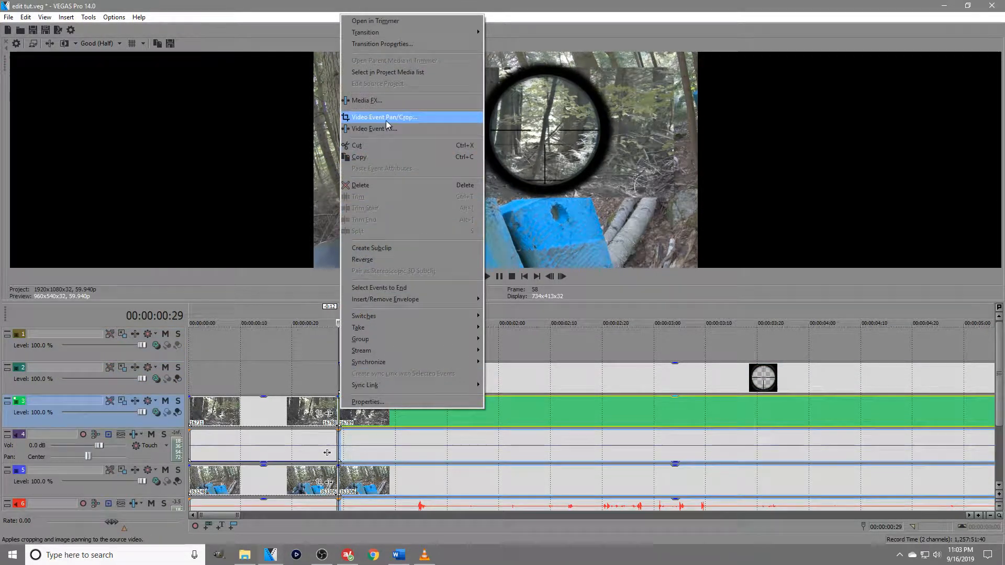
{"action": "left_click", "coordinate": [386, 118]}
{"action": "left_click_drag", "start_coordinate": [356, 187], "coordinate": [341, 152]}
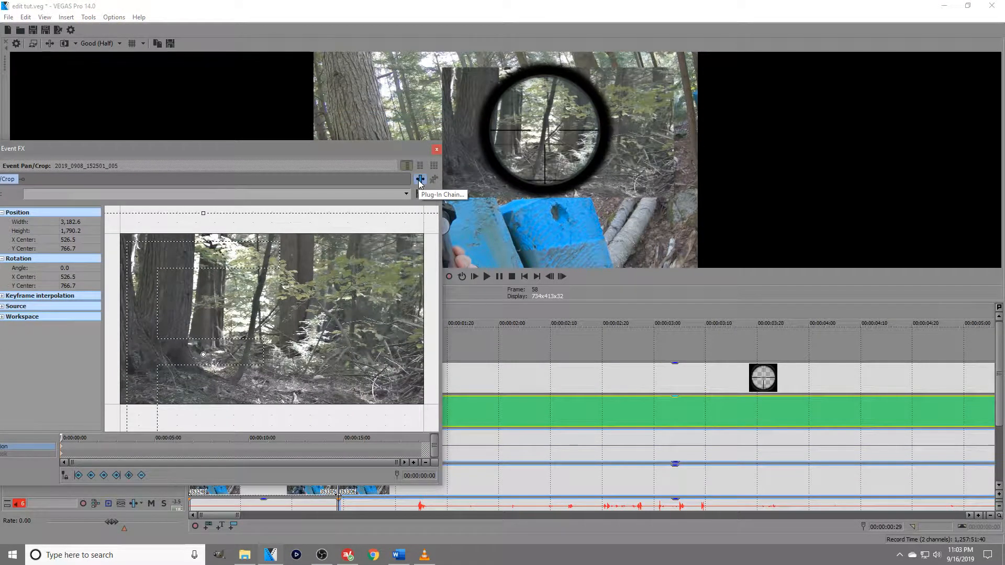
{"action": "left_click", "coordinate": [420, 181]}
{"action": "double_click", "coordinate": [411, 165]}
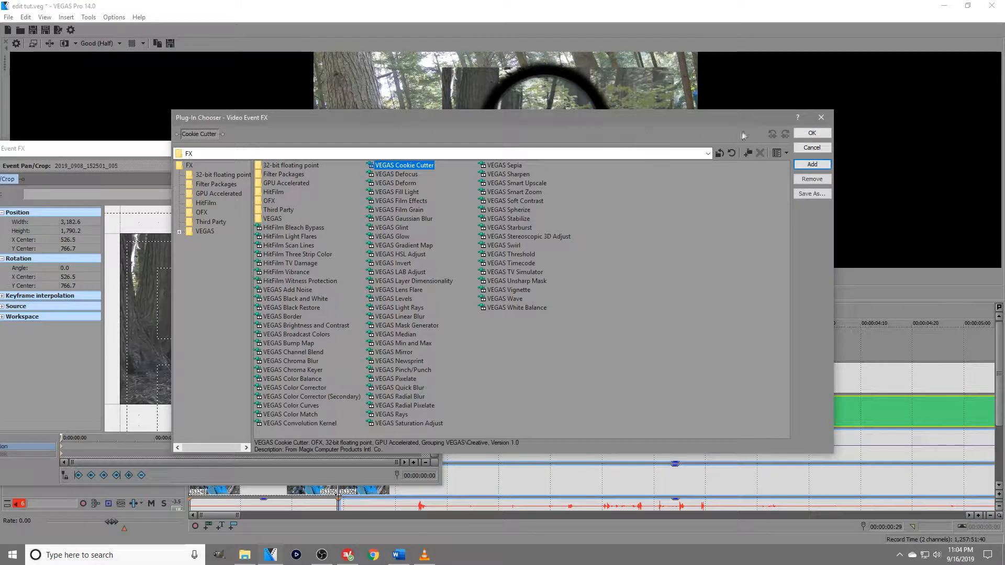
{"action": "key", "text": "Return"}
Center the zoom clip's Cookie Cutter circle on the scope at about 0.601, 0.637 and reduce its size to about 0.143.
{"action": "left_click_drag", "start_coordinate": [505, 159], "coordinate": [545, 131]}
{"action": "left_click_drag", "start_coordinate": [74, 330], "coordinate": [66, 333]}
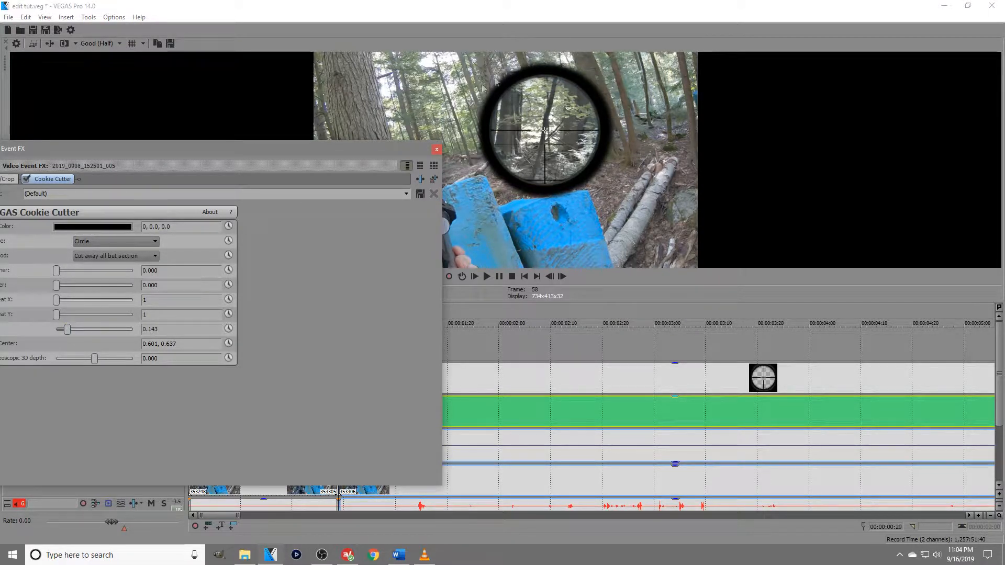
{"action": "left_click", "coordinate": [436, 151]}
{"action": "scroll", "coordinate": [482, 319], "scroll_direction": "up", "scroll_amount": 3}
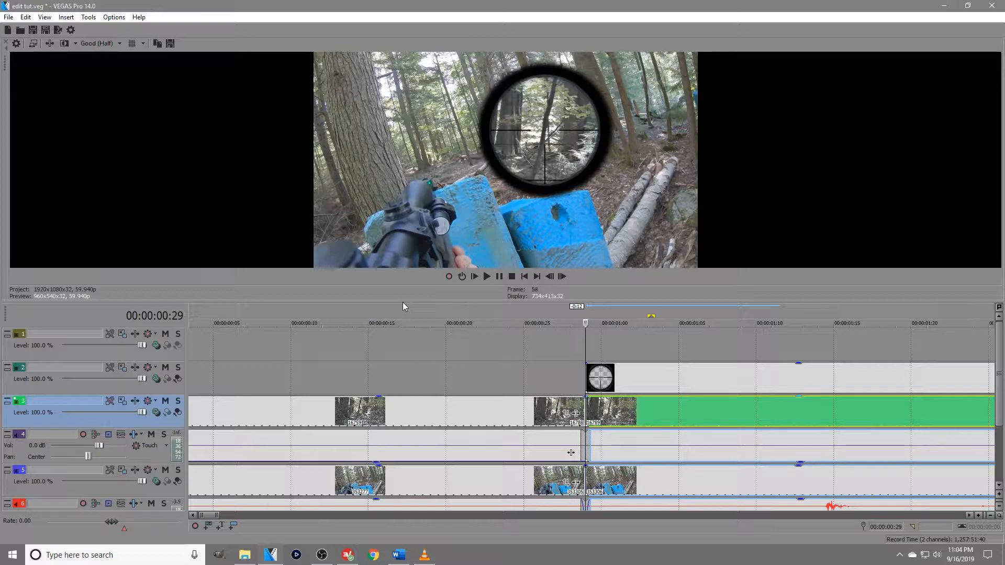
{"action": "left_click_drag", "start_coordinate": [403, 303], "coordinate": [403, 429]}
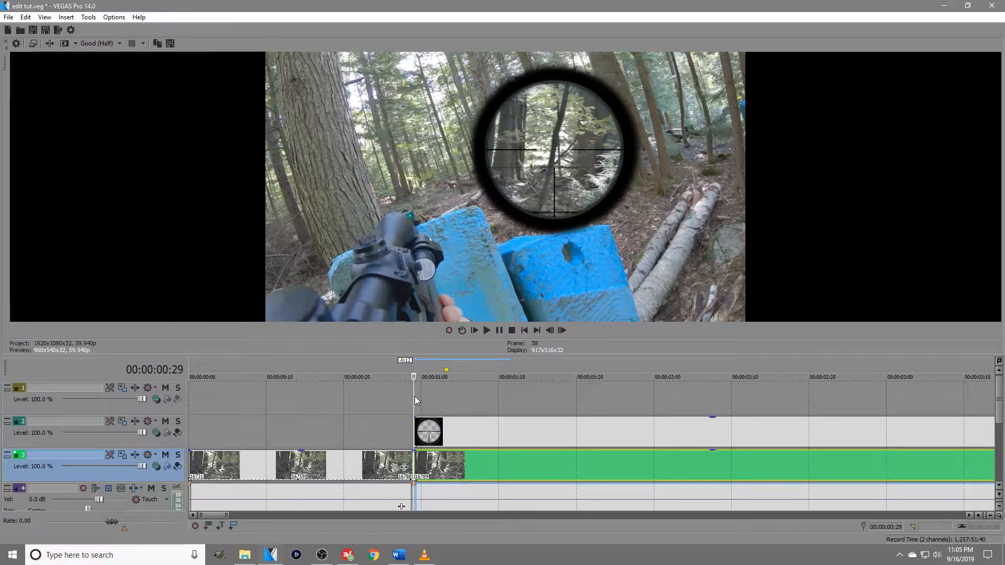
Switch to Chrome, open the saved Instagram airsoft rifle video and play its scope footage as a reference, pausing on the scope view.
{"action": "left_click", "coordinate": [374, 556]}
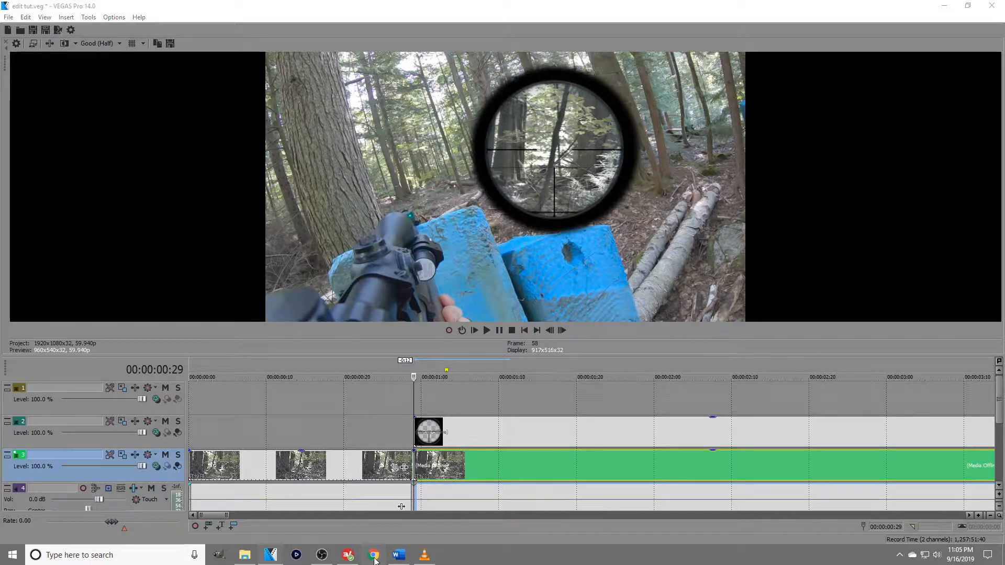
{"action": "left_click", "coordinate": [368, 30]}
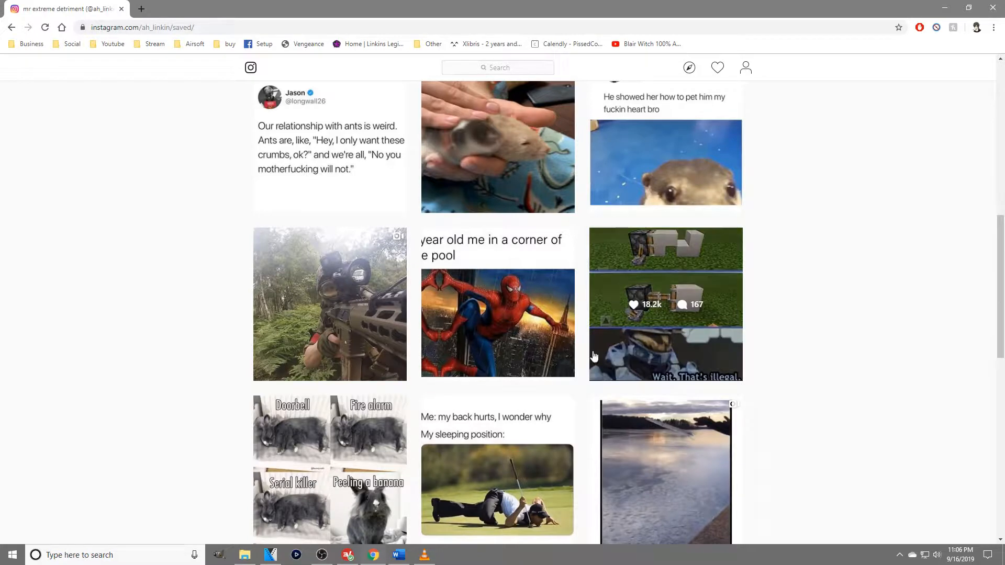
{"action": "left_click", "coordinate": [293, 294]}
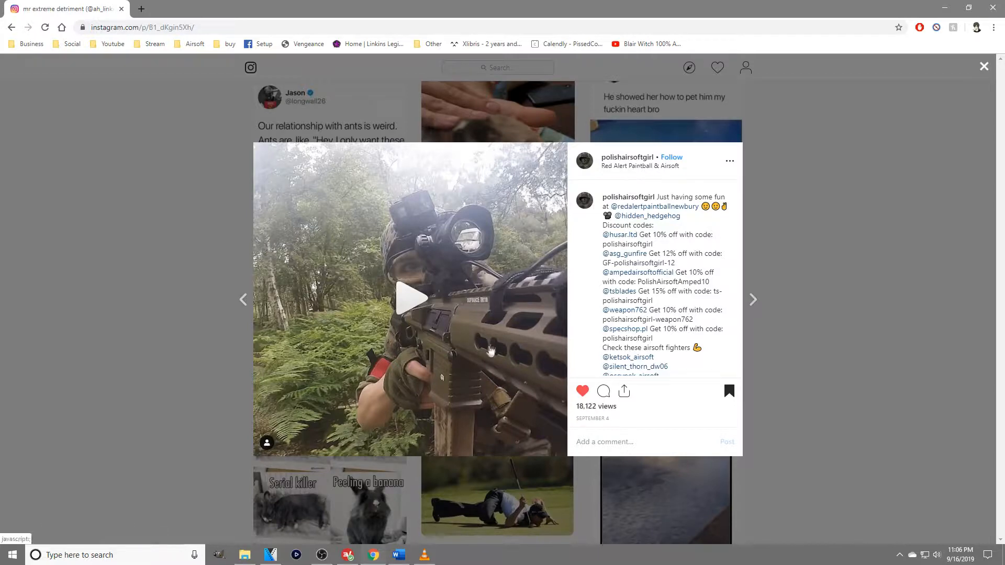
{"action": "left_click", "coordinate": [409, 308]}
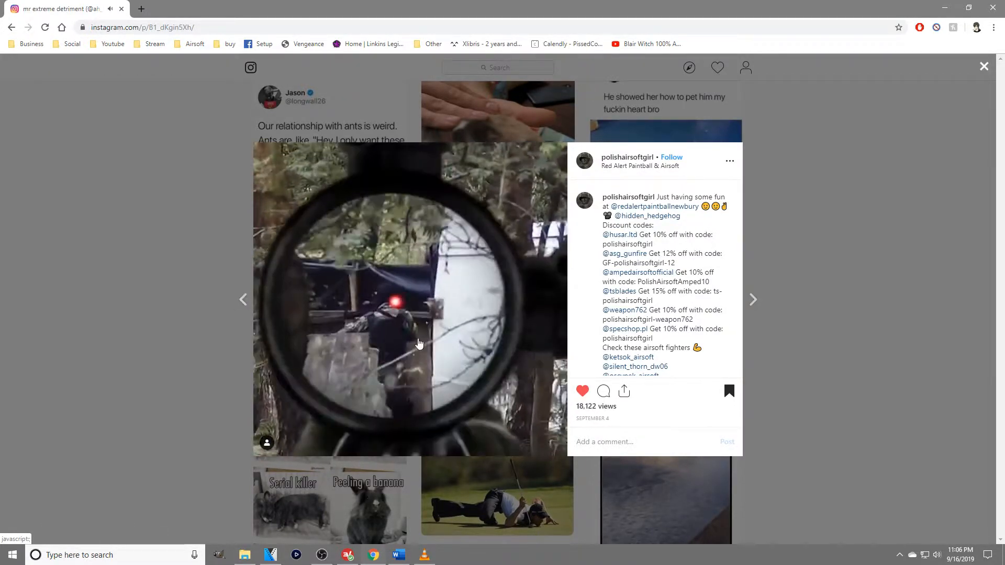
{"action": "left_click", "coordinate": [421, 357]}
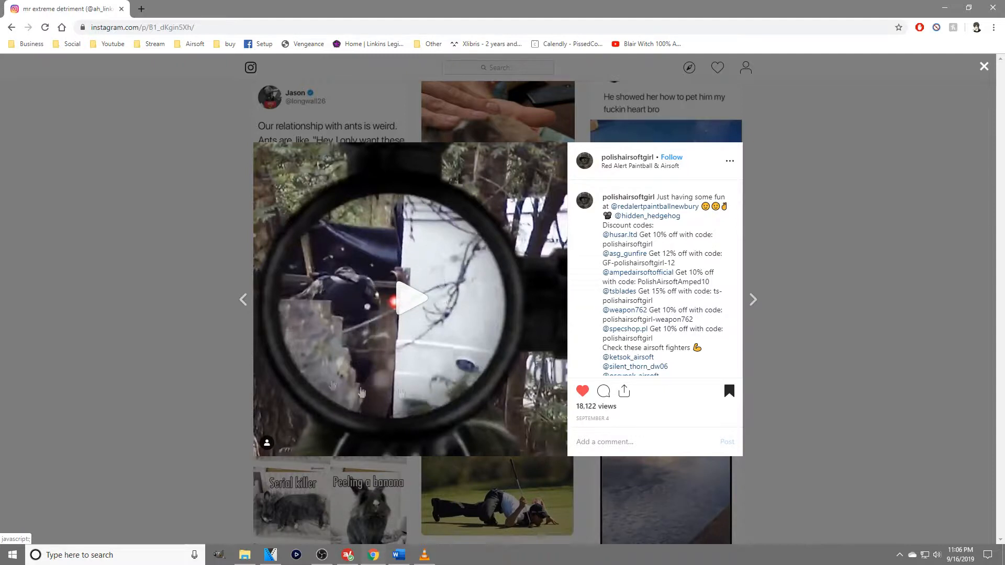
{"action": "left_click", "coordinate": [402, 314]}
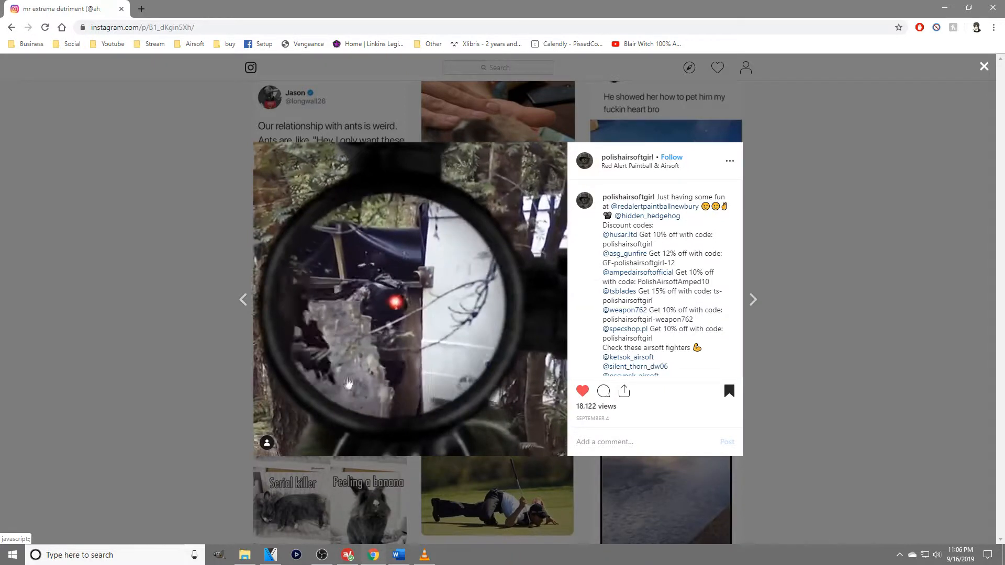
{"action": "left_click", "coordinate": [413, 316]}
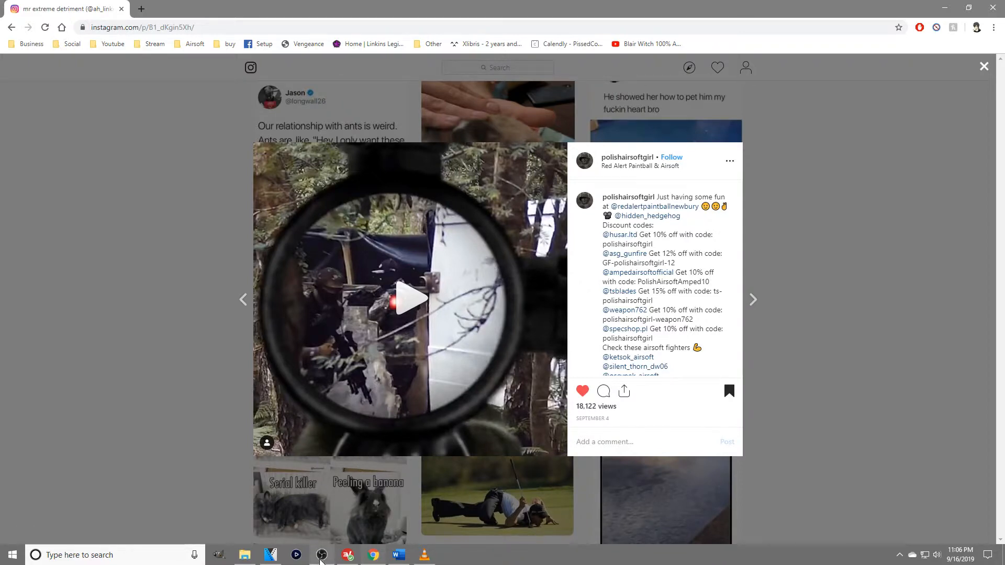
Switch back to VEGAS Pro and shrink the video preview to show more timeline tracks.
{"action": "left_click", "coordinate": [321, 555]}
{"action": "left_click", "coordinate": [322, 556]}
{"action": "left_click", "coordinate": [270, 555]}
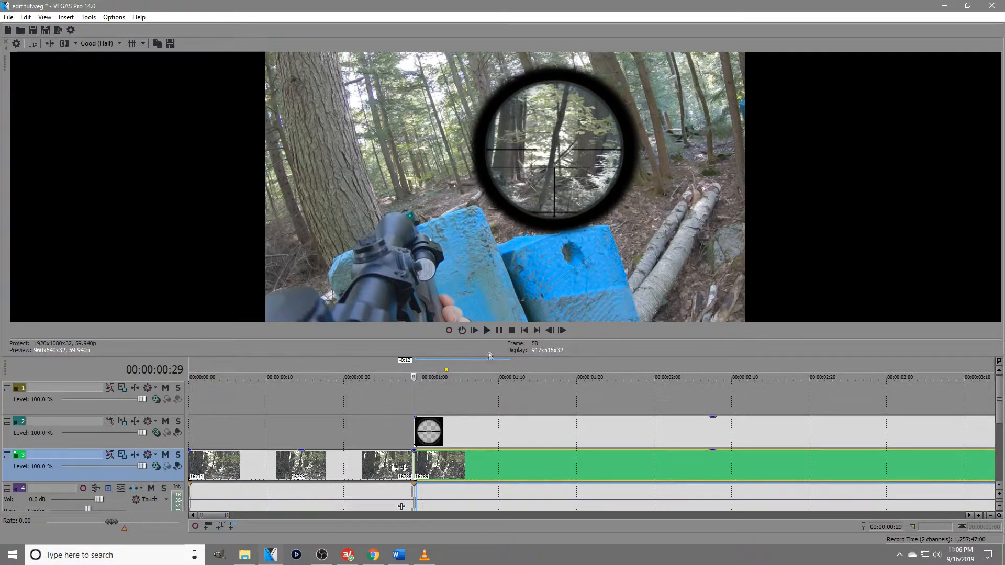
{"action": "left_click_drag", "start_coordinate": [498, 355], "coordinate": [513, 287]}
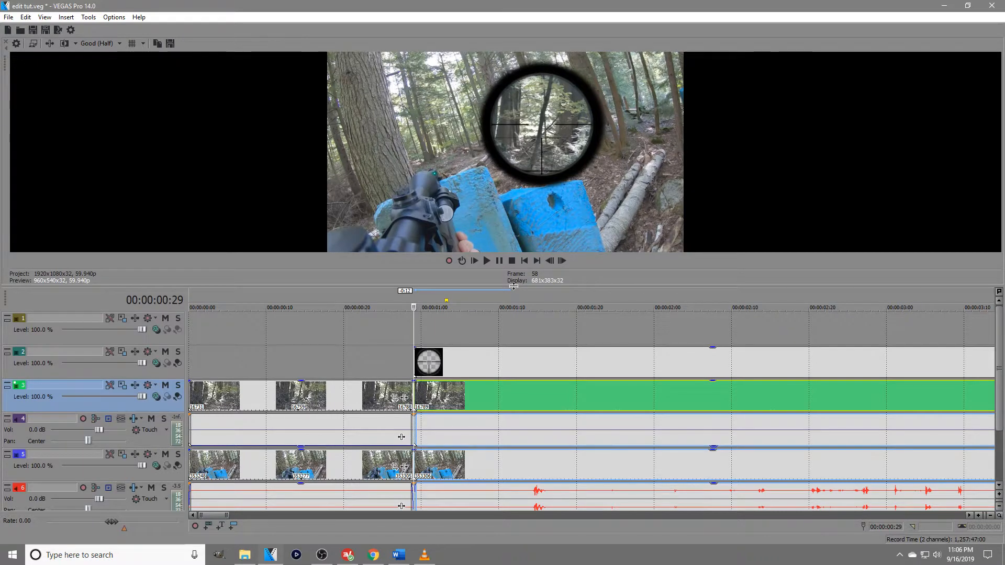
{"action": "left_click_drag", "start_coordinate": [513, 287], "coordinate": [517, 275]}
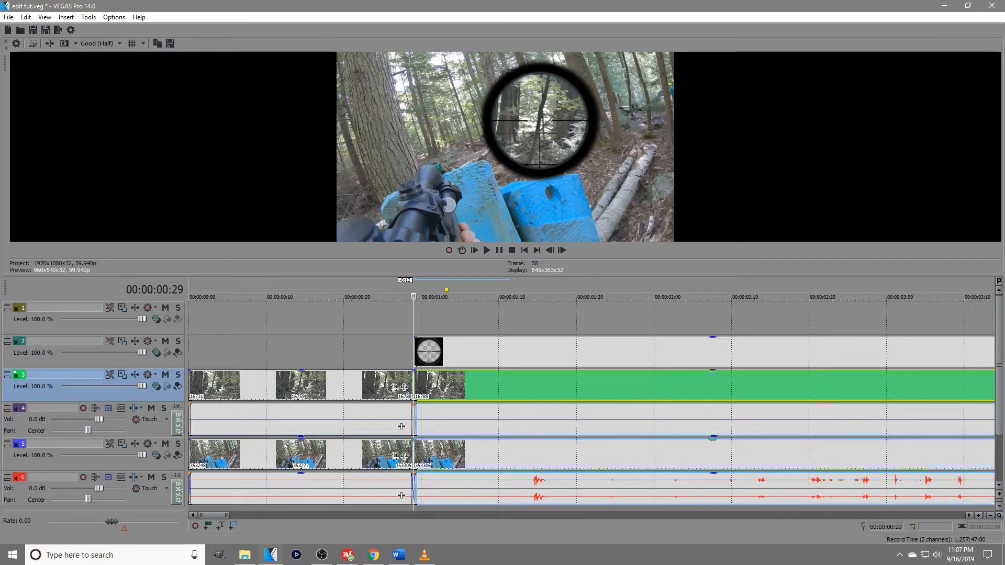
Play back the scope composite from 00:00:00:21 to 00:00:06:15, just past the end of the reticle overlay.
{"action": "left_click", "coordinate": [415, 313]}
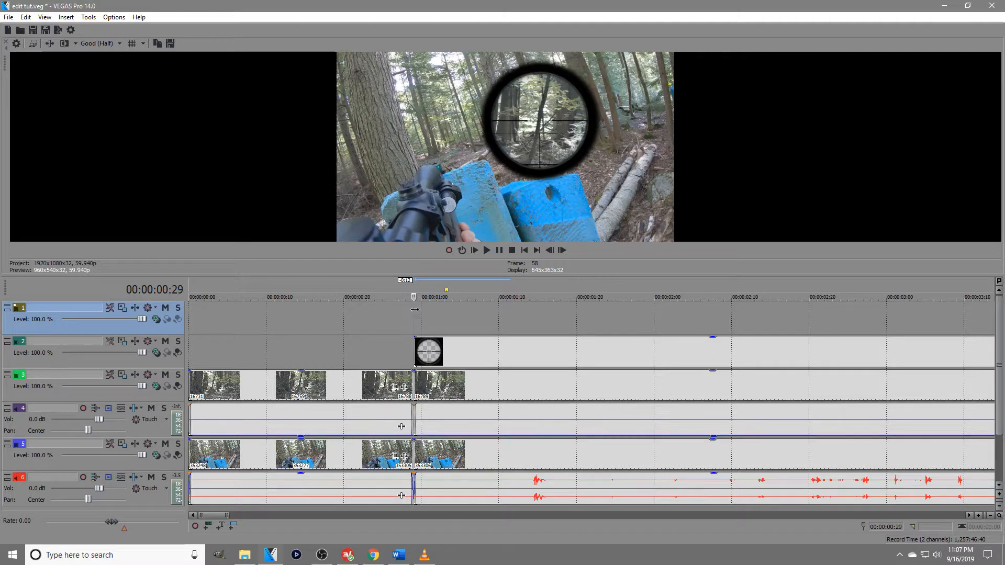
{"action": "left_click", "coordinate": [355, 386]}
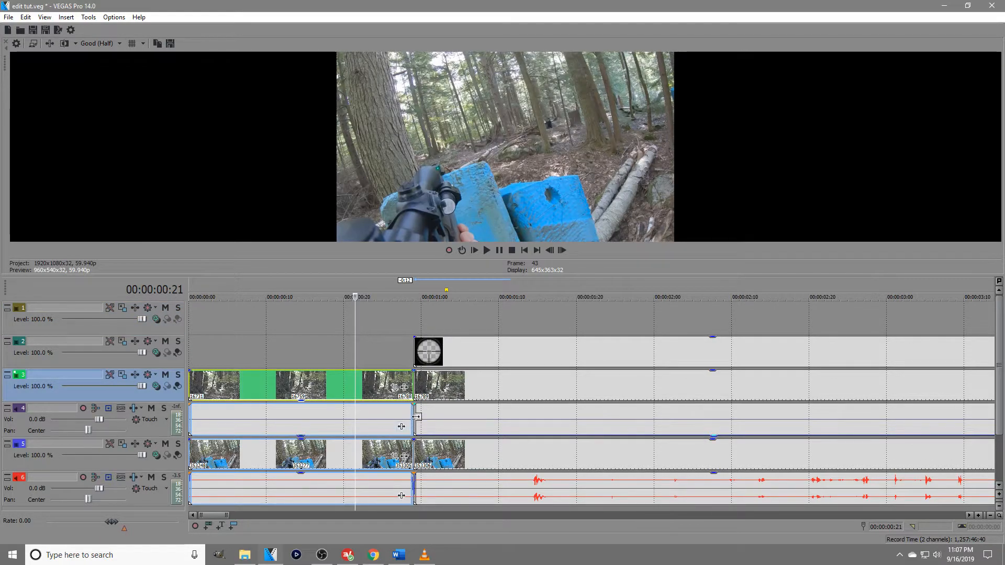
{"action": "key", "text": "space"}
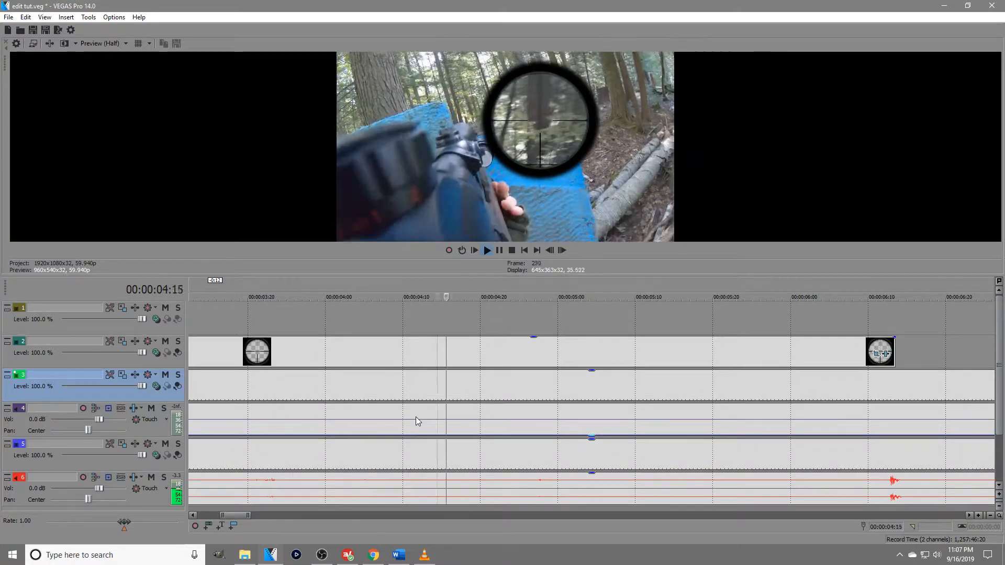
{"action": "key", "text": "space"}
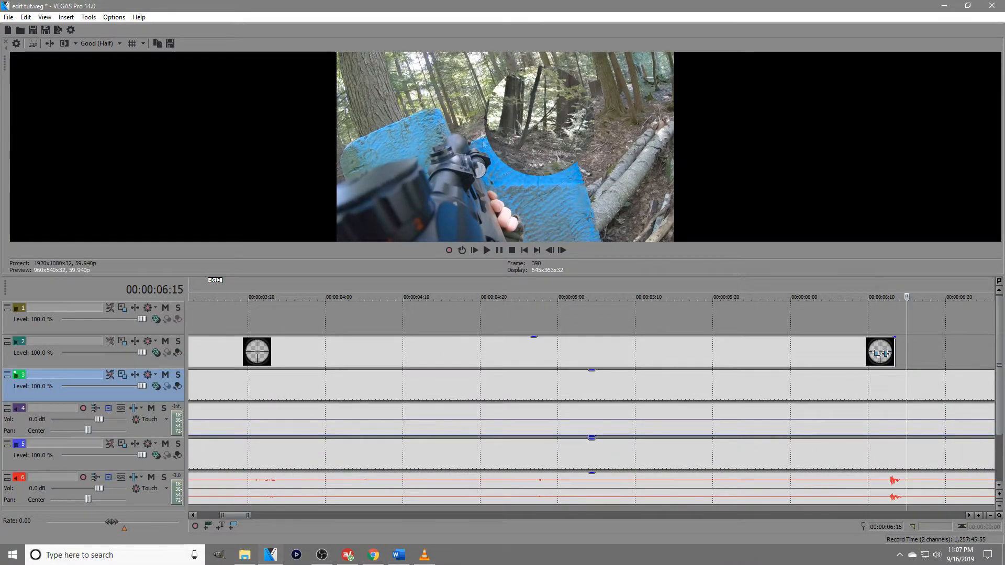
{"action": "scroll", "coordinate": [437, 393], "scroll_direction": "down", "scroll_amount": 6}
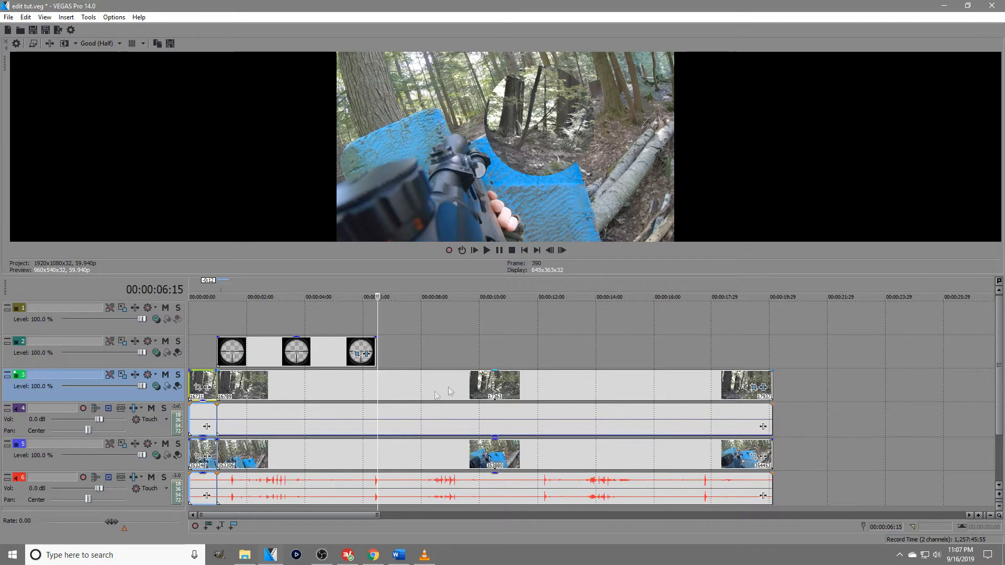